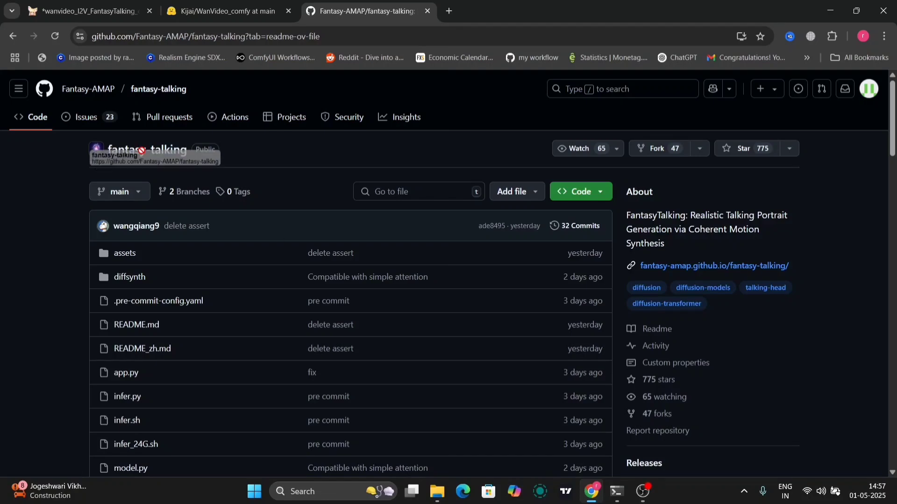
pyautogui.scroll(-5, 269, 235)
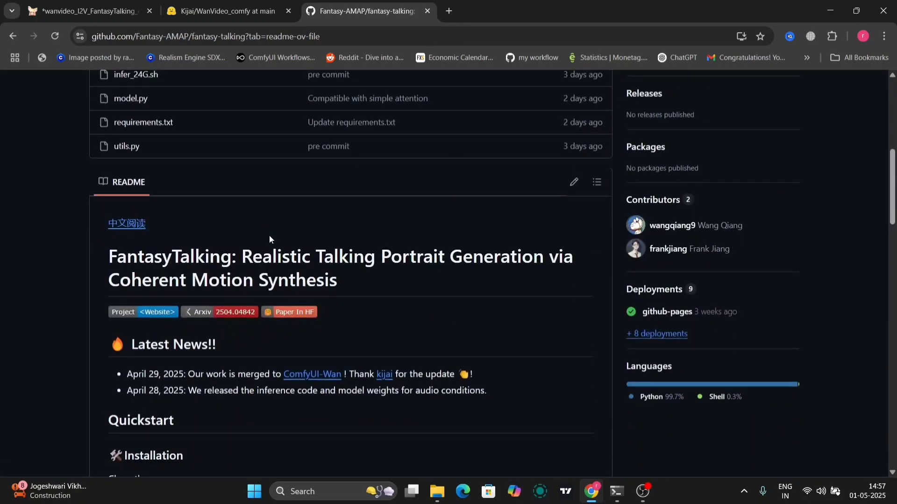
# Step: Highlight and release the FantasyTalking README heading while reading toward the Gradio Demo section
pyautogui.moveTo(108, 256)
pyautogui.mouseDown()
pyautogui.moveTo(573, 255)
pyautogui.moveTo(378, 277)
pyautogui.mouseUp()
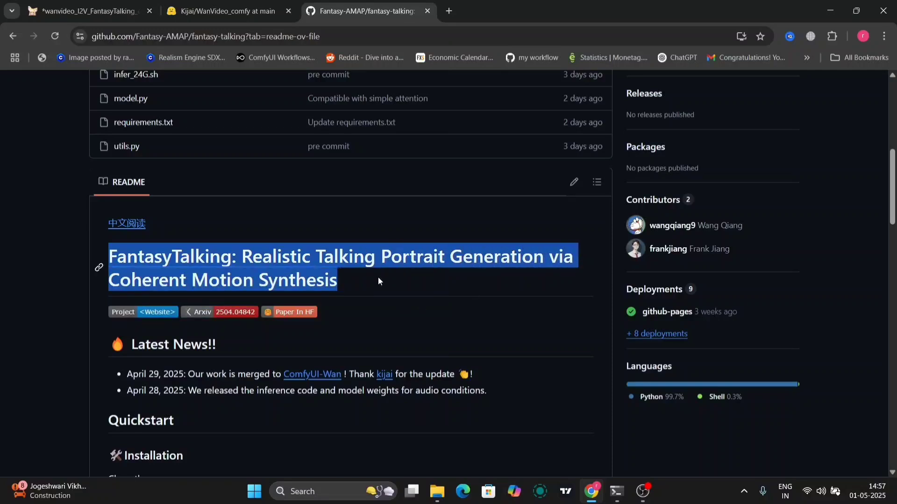
pyautogui.click(377, 277)
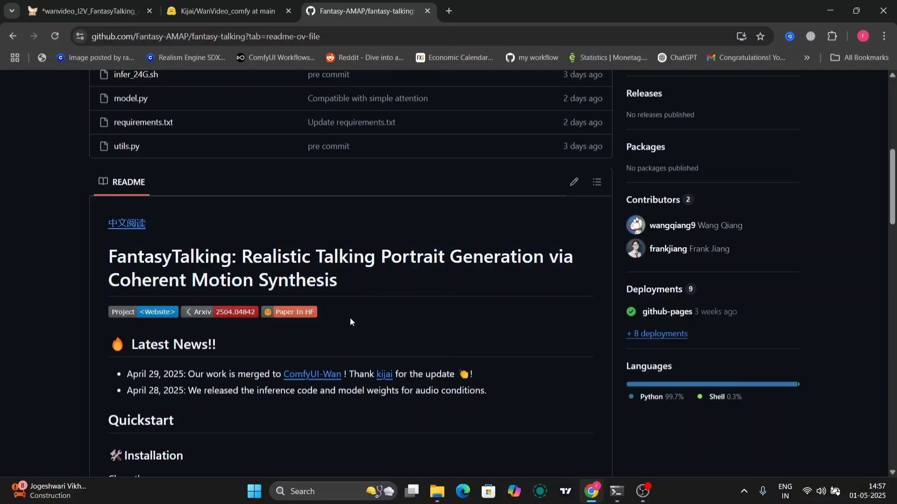
pyautogui.scroll(-2, 351, 313)
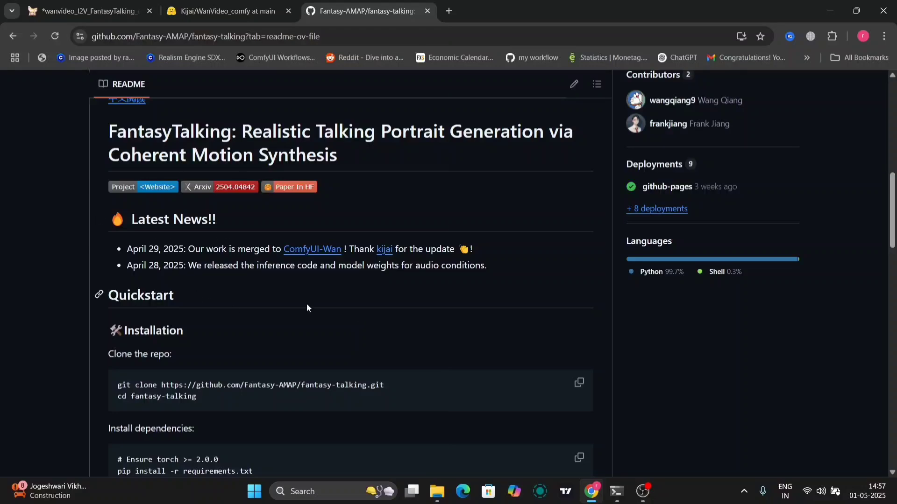
pyautogui.scroll(-2, 307, 303)
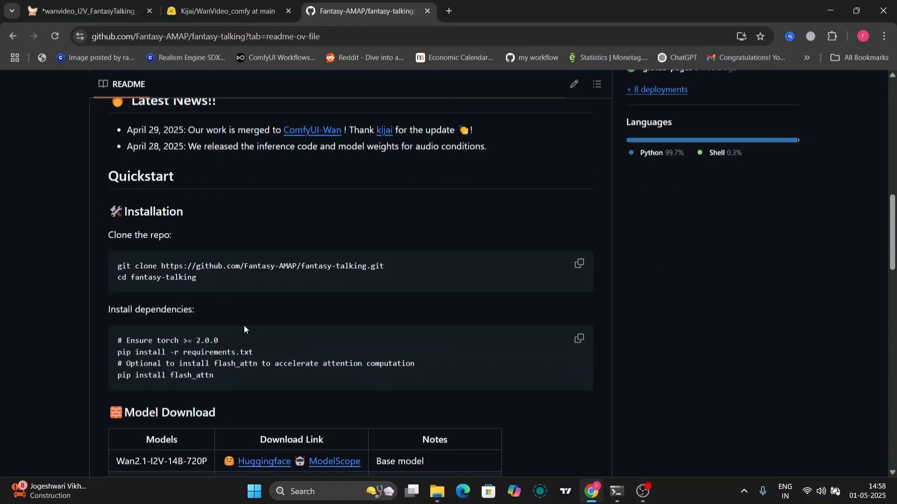
pyautogui.scroll(-4, 244, 325)
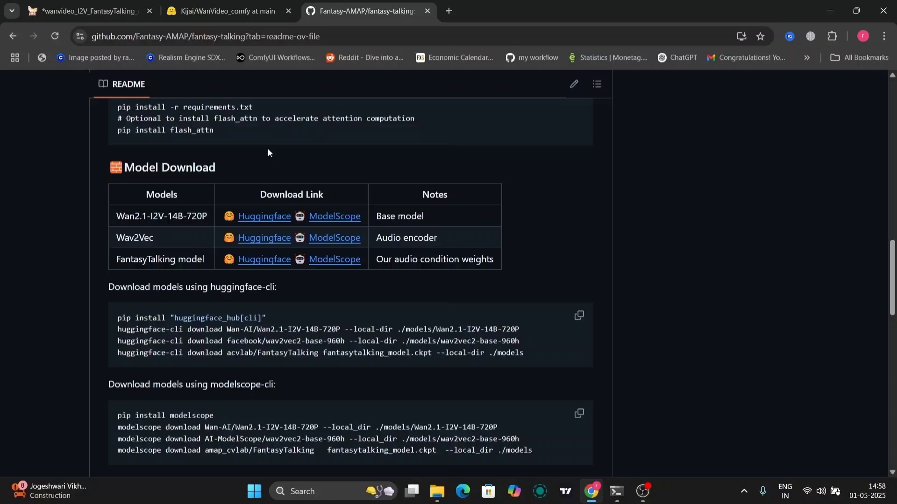
pyautogui.scroll(-3, 367, 399)
pyautogui.scroll(-2, 367, 399)
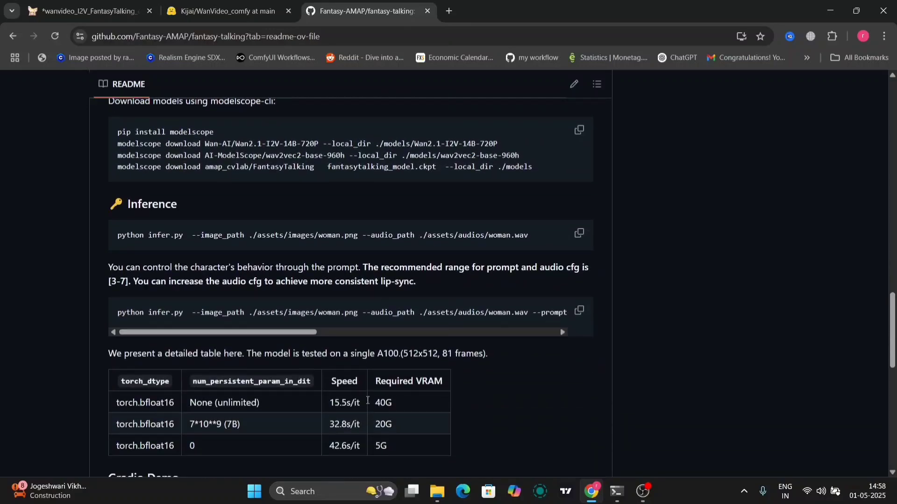
pyautogui.scroll(-2, 367, 399)
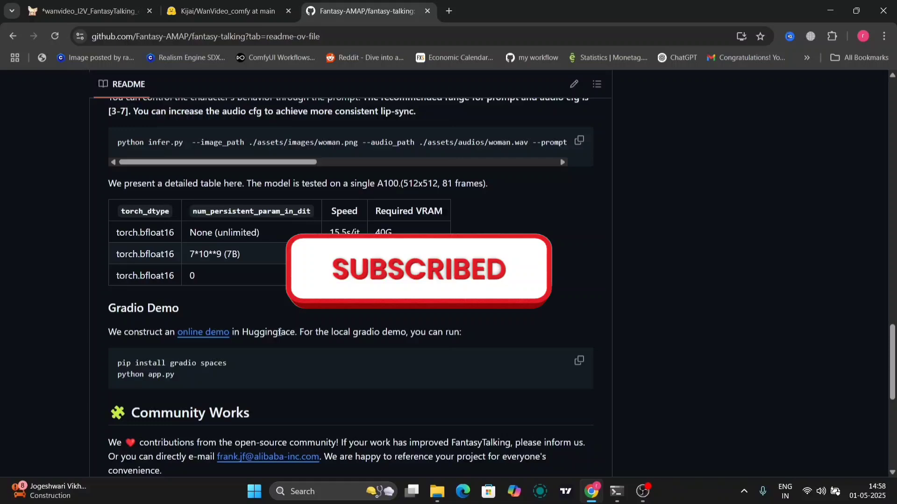
# Step: Visit the FantasyTalking online demo Space, then go back to the GitHub README's Model Download table
pyautogui.click(215, 333)
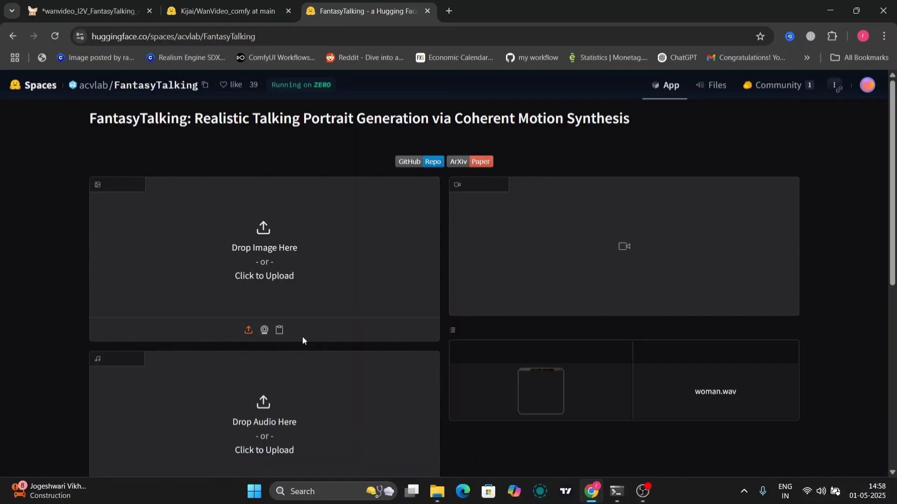
pyautogui.scroll(-6, 302, 336)
pyautogui.scroll(4, 302, 337)
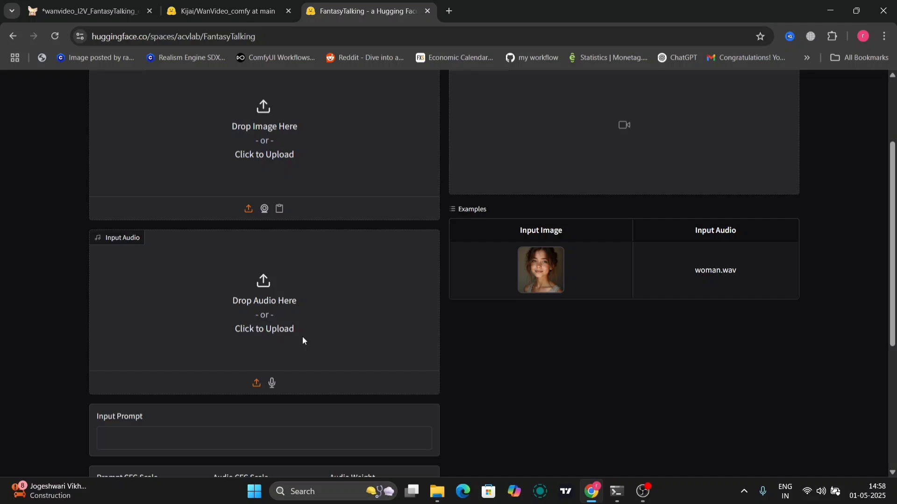
pyautogui.scroll(2, 302, 336)
pyautogui.click(13, 36)
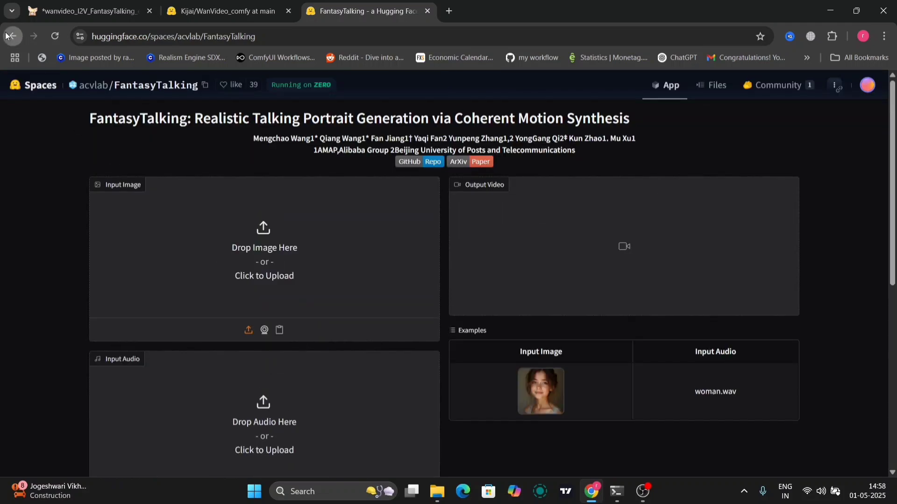
pyautogui.scroll(-2, 231, 425)
pyautogui.scroll(-1, 231, 426)
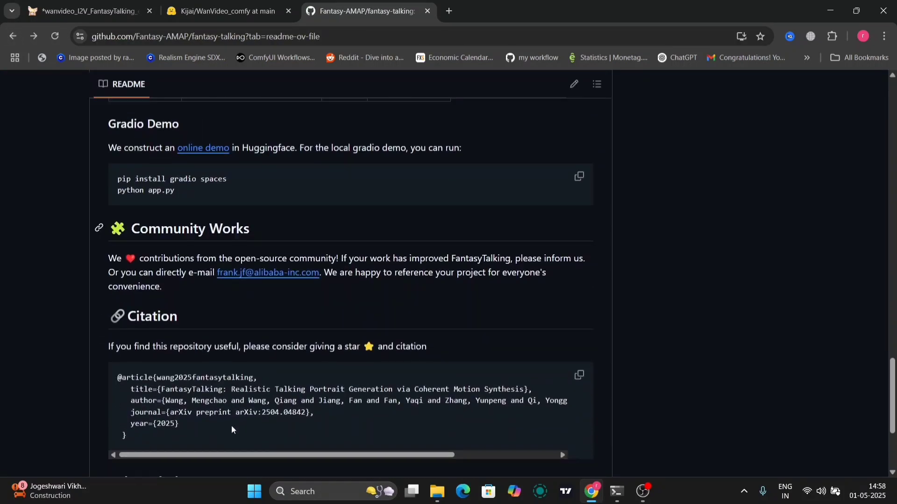
pyautogui.scroll(1, 232, 426)
pyautogui.scroll(1, 231, 425)
pyautogui.scroll(3, 232, 425)
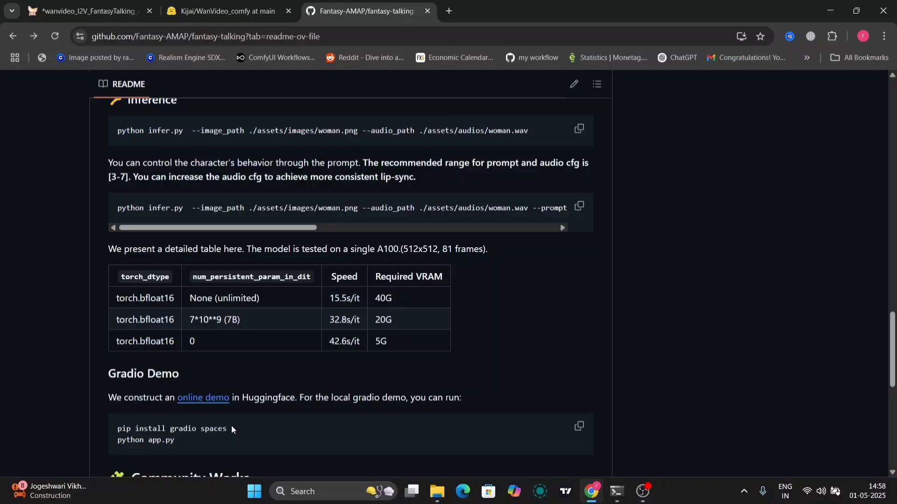
pyautogui.scroll(5, 231, 425)
pyautogui.scroll(2, 231, 426)
pyautogui.scroll(3, 232, 426)
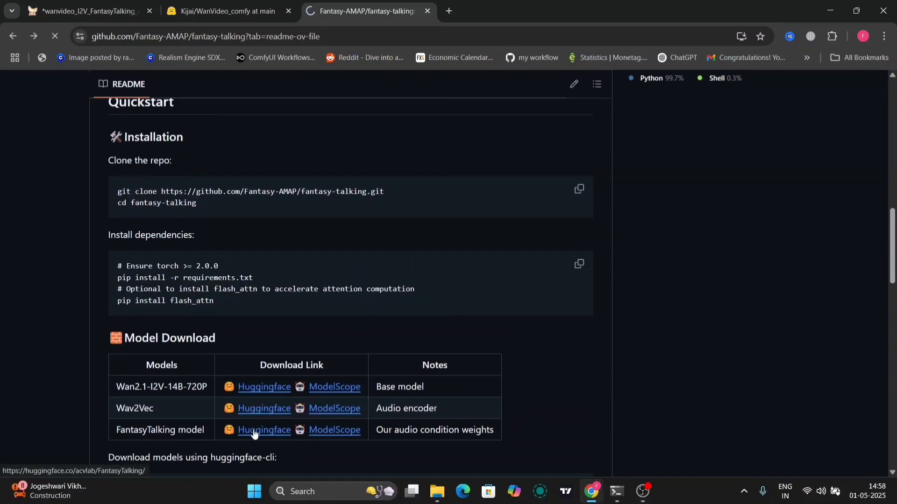
pyautogui.scroll(-3, 196, 360)
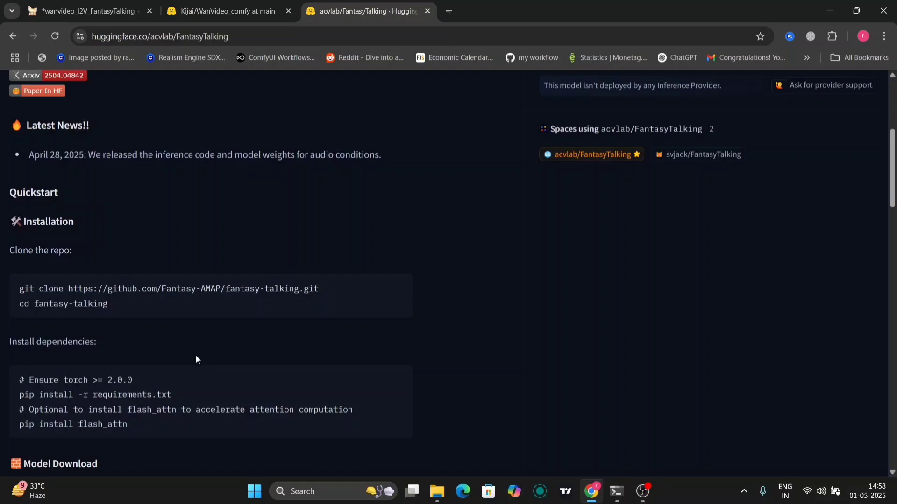
pyautogui.scroll(4, 195, 355)
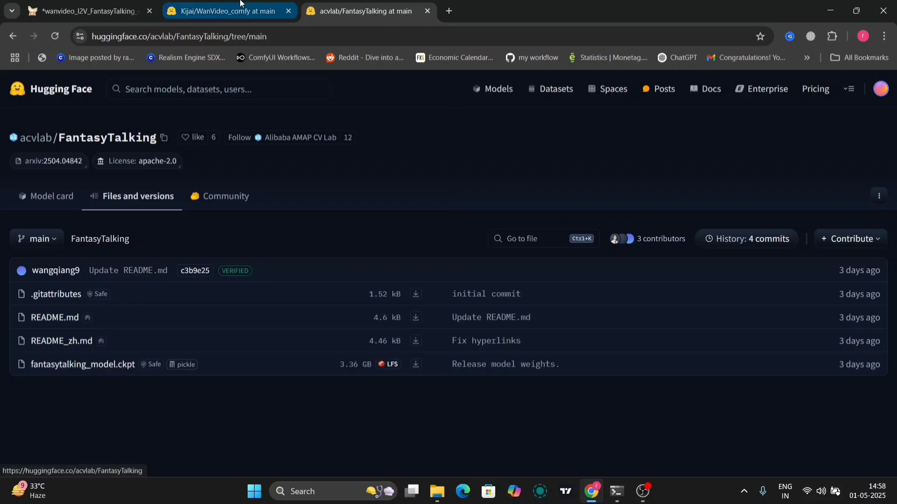
# Step: Switch to Kijai's WanVideo_comfy repo listing to find fantasytalking_fp16.safetensors
pyautogui.click(224, 11)
pyautogui.scroll(3, 174, 177)
pyautogui.scroll(5, 172, 177)
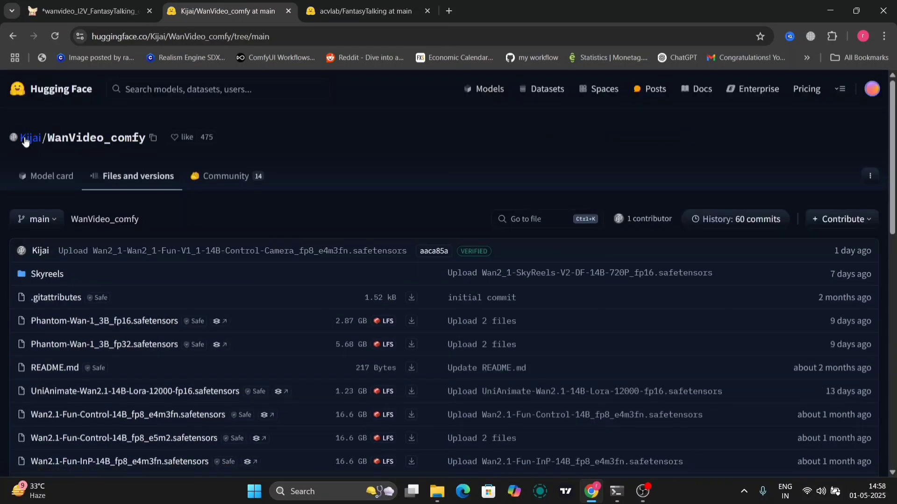
pyautogui.scroll(-2, 231, 314)
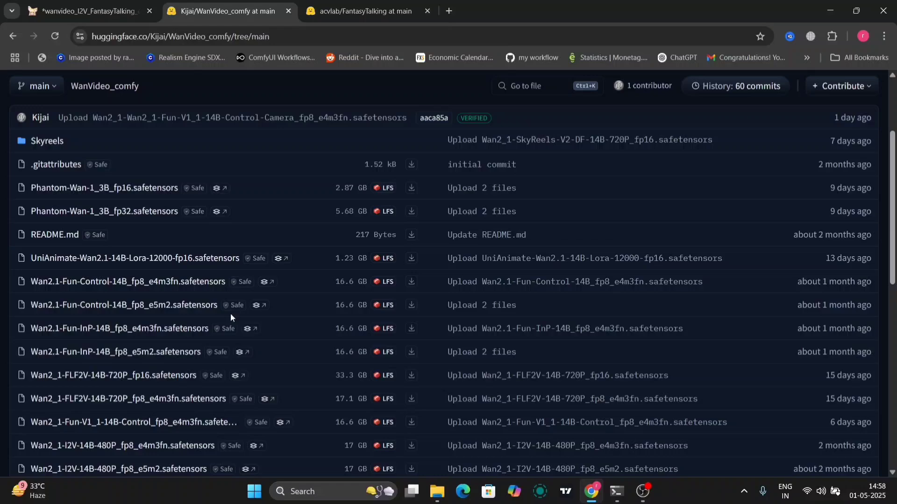
pyautogui.scroll(-3, 231, 313)
pyautogui.scroll(-1, 231, 314)
pyautogui.scroll(-3, 230, 313)
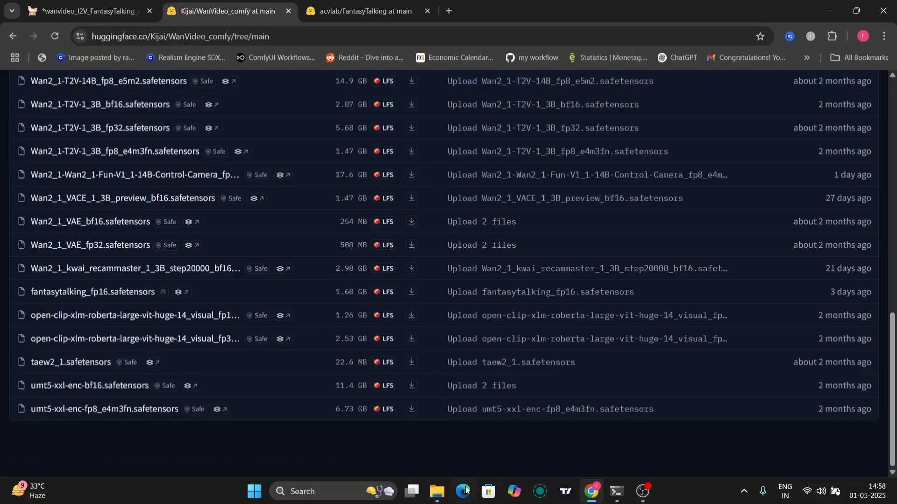
pyautogui.moveTo(437, 492)
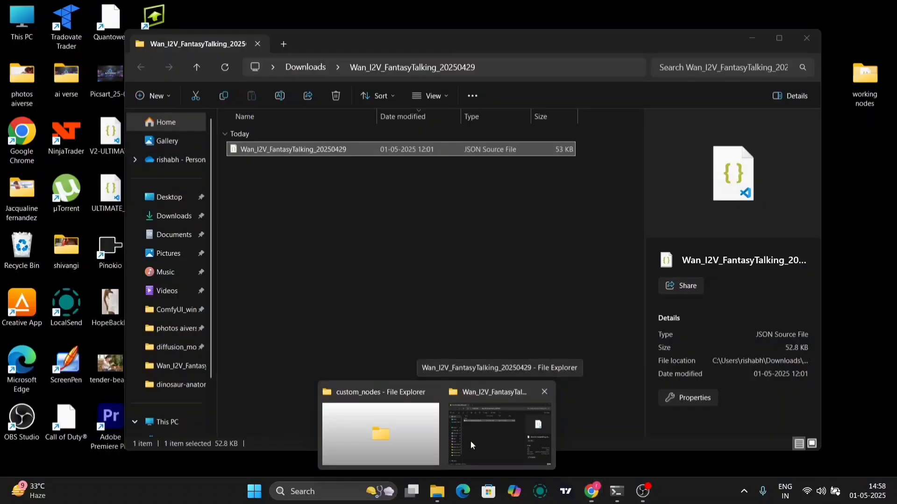
# Step: Verify fantasytalking_fp16.safetensors is in ComfyUI's models/diffusion_models folder and close File Explorer
pyautogui.click(470, 441)
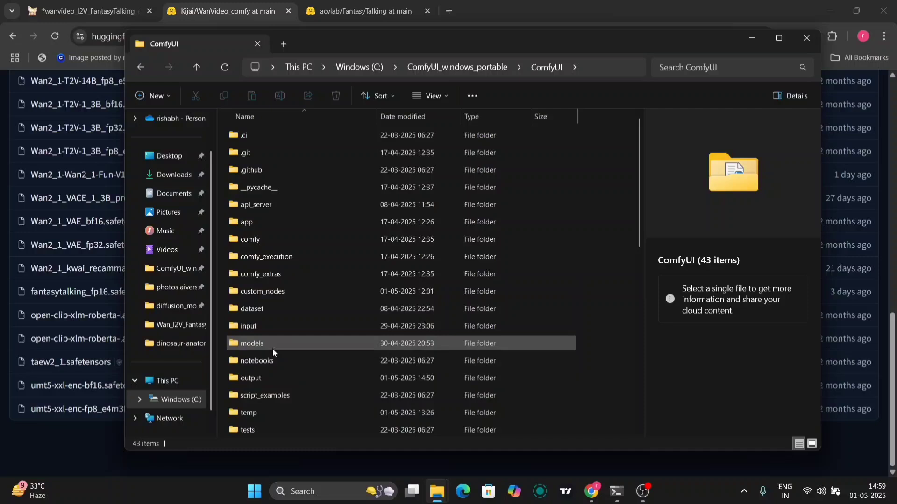
pyautogui.doubleClick(273, 343)
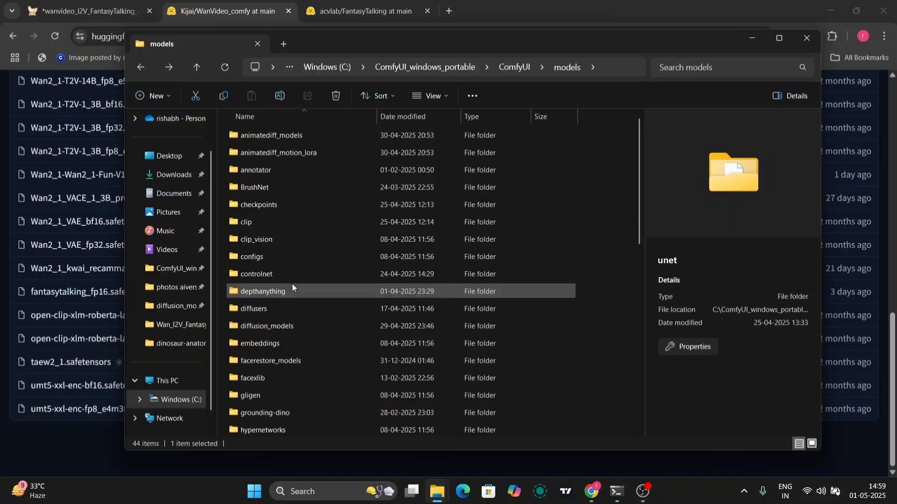
pyautogui.doubleClick(295, 326)
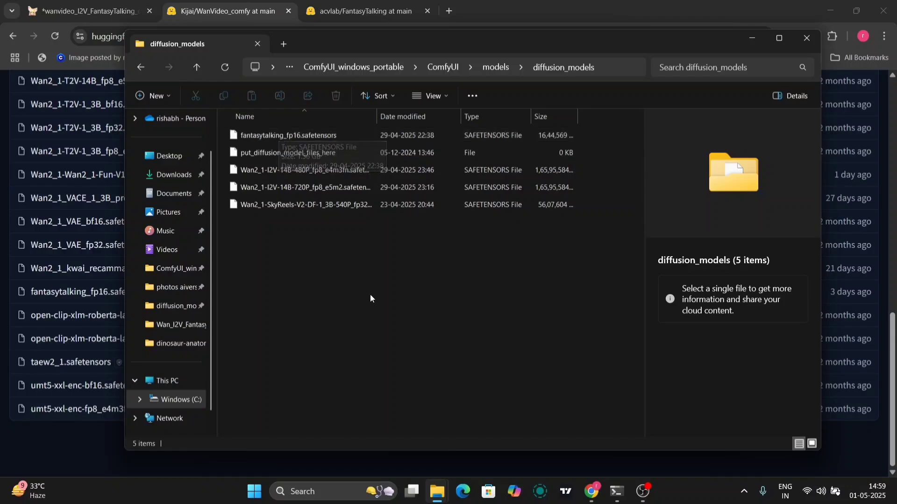
pyautogui.click(805, 38)
pyautogui.scroll(3, 285, 247)
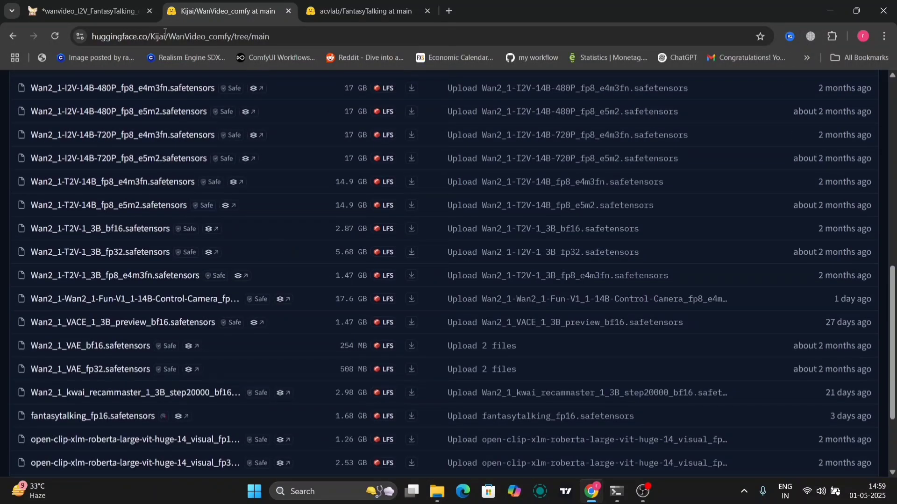
# Step: Return to the ComfyUI workflow and show the WanVideo Model Loader's diffusion model list
pyautogui.click(97, 2)
pyautogui.scroll(-5, 154, 184)
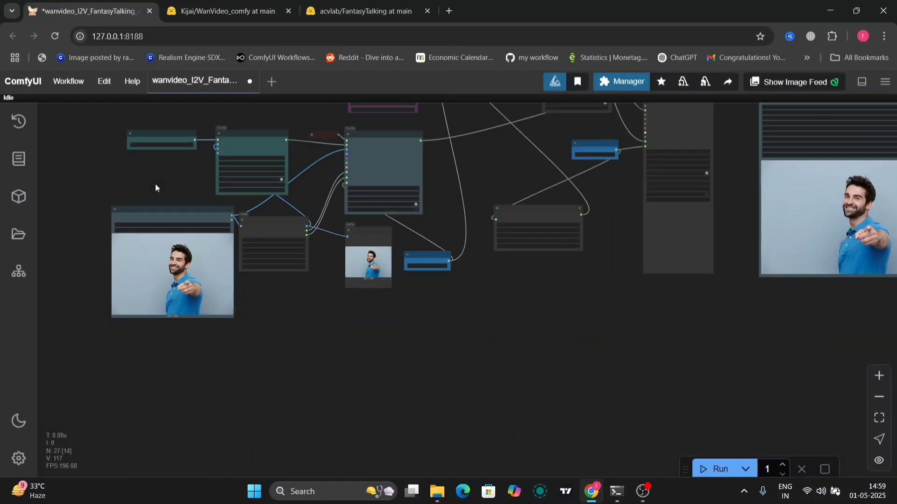
pyautogui.moveTo(154, 184); pyautogui.dragTo(258, 406)
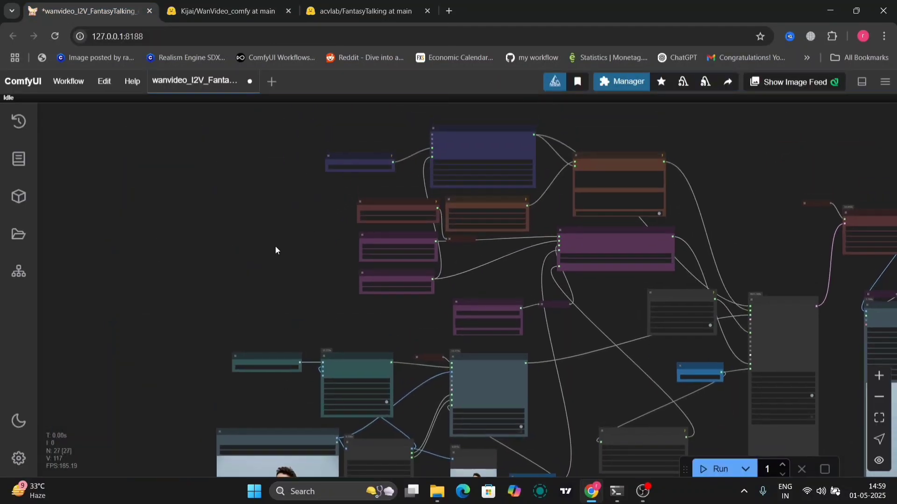
pyautogui.scroll(3, 275, 248)
pyautogui.moveTo(364, 204)
pyautogui.mouseDown()
pyautogui.moveTo(330, 201)
pyautogui.moveTo(259, 236)
pyautogui.moveTo(187, 363)
pyautogui.mouseUp()
pyautogui.moveTo(318, 295); pyautogui.dragTo(234, 309)
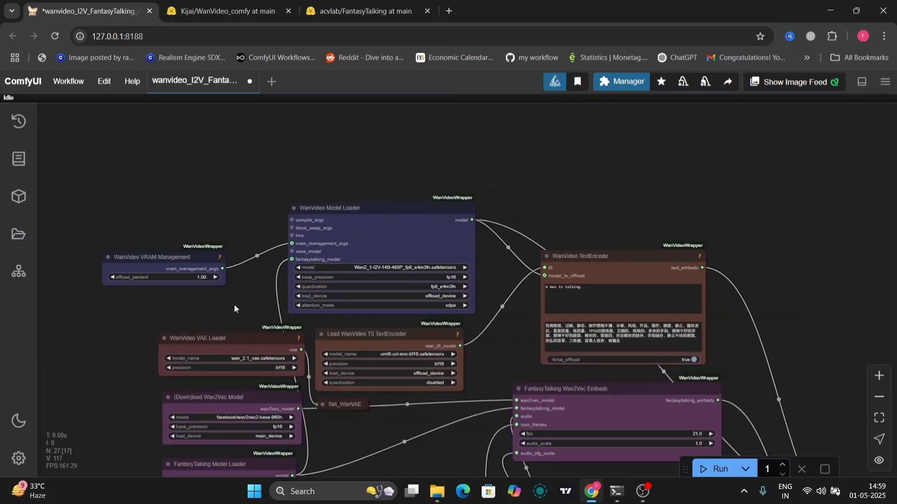
pyautogui.scroll(2, 234, 309)
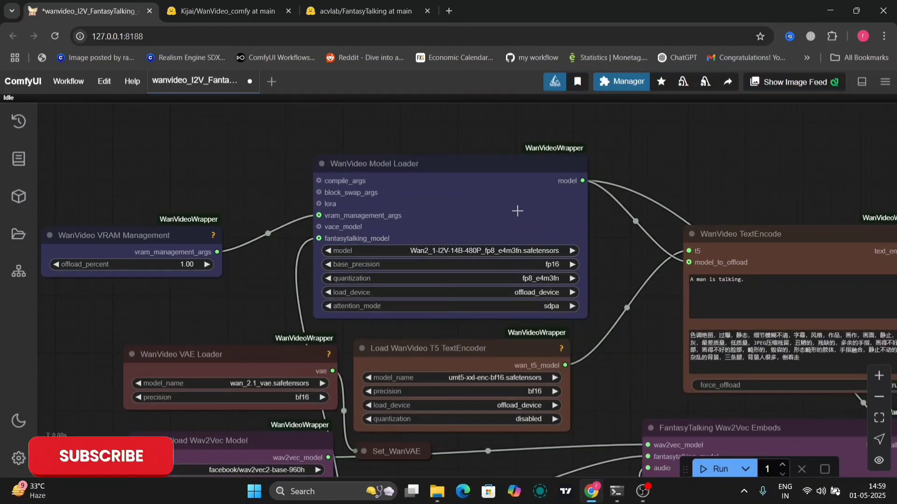
pyautogui.click(494, 254)
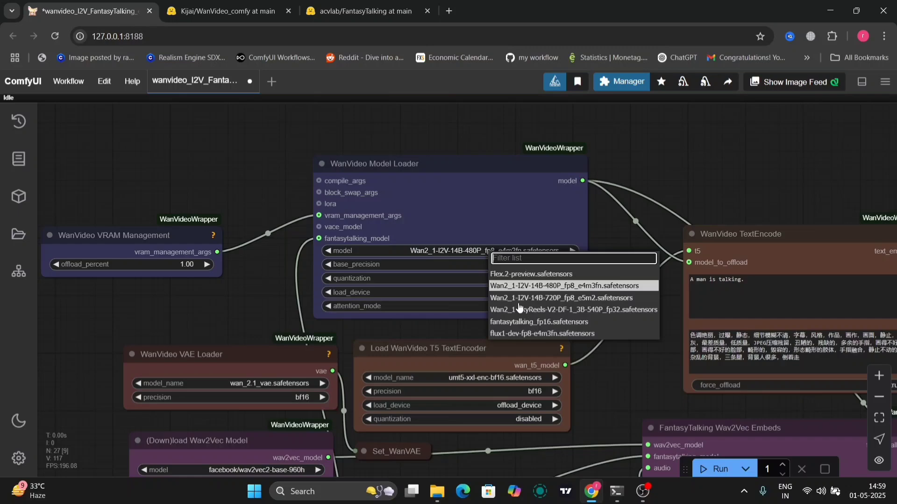
# Step: Check the I2V 480P fp8 file on WanVideo_comfy and keep Wan2_1-I2V-14B-480P_fp8_e4m3fn in the loader
pyautogui.click(184, 4)
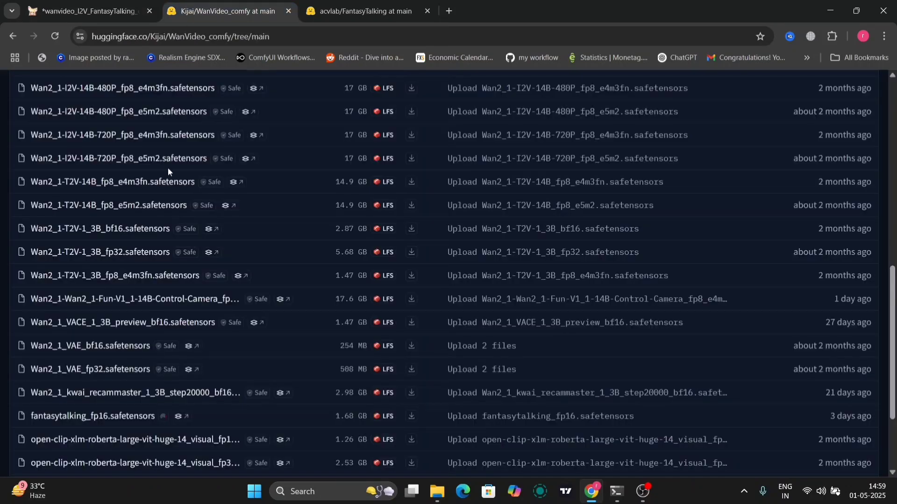
pyautogui.scroll(2, 168, 168)
pyautogui.scroll(1, 168, 173)
pyautogui.scroll(1, 167, 174)
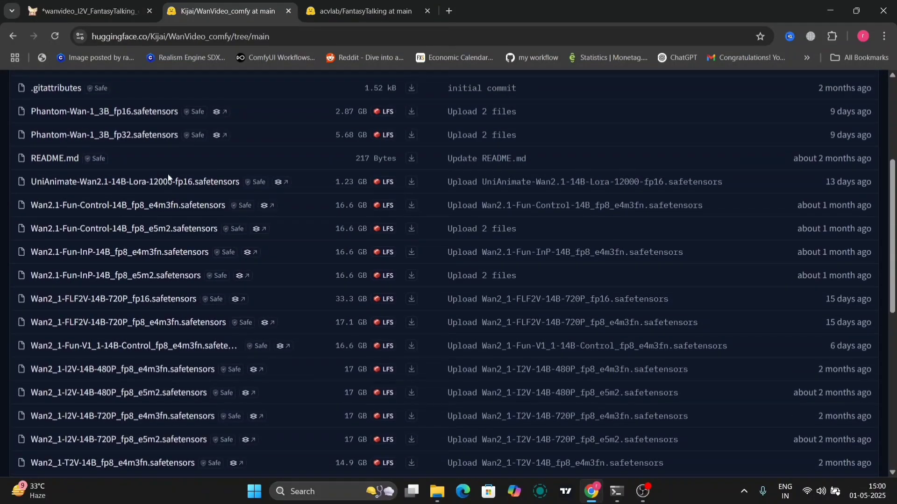
pyautogui.scroll(-1, 167, 173)
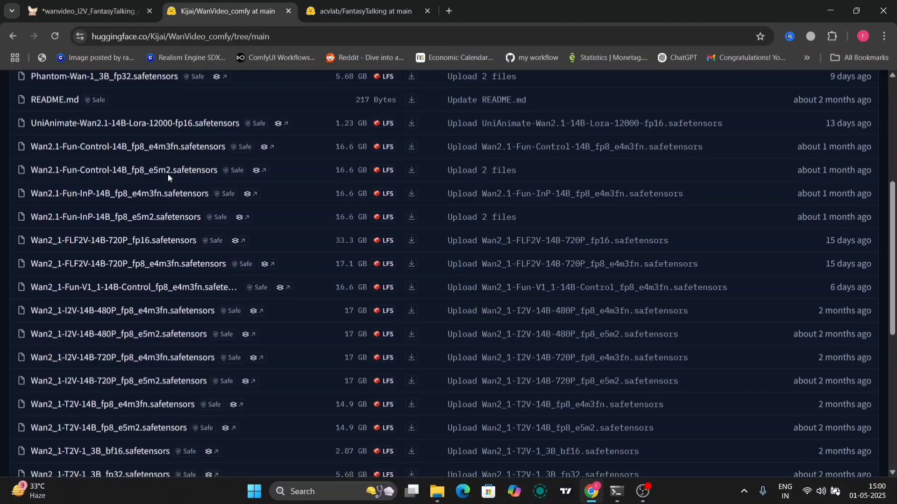
pyautogui.scroll(-1, 168, 174)
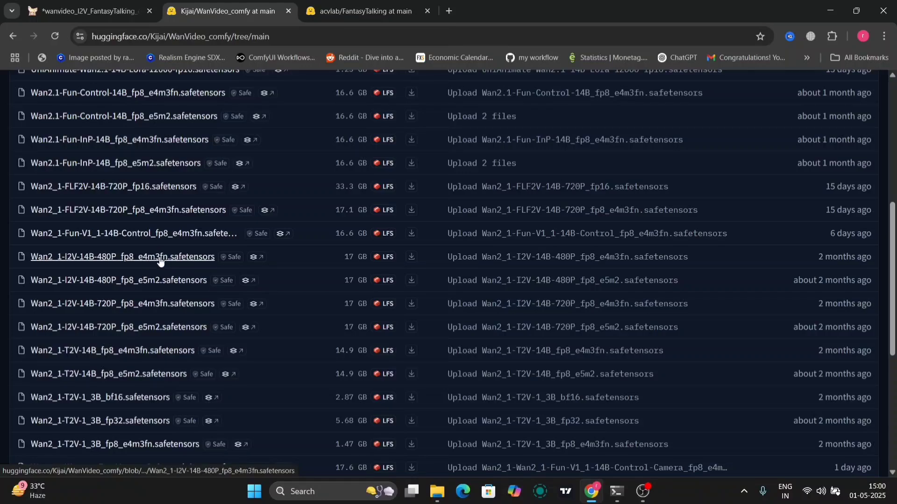
pyautogui.click(104, 3)
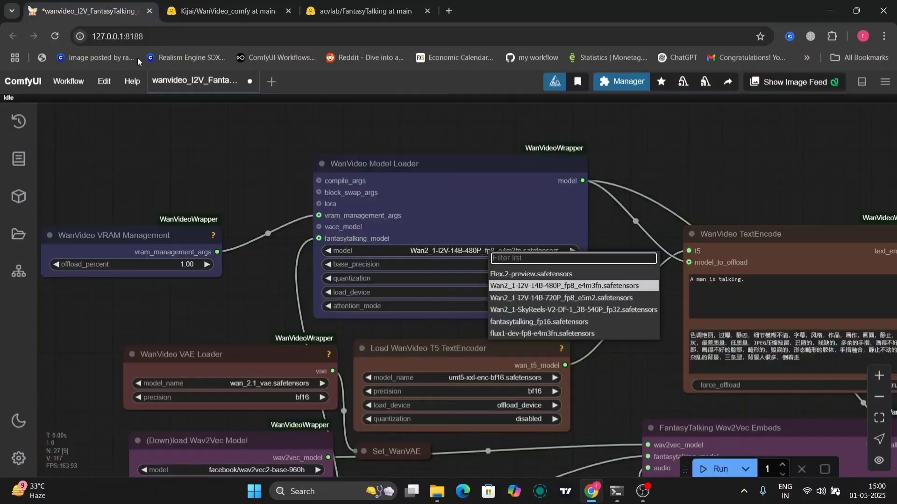
pyautogui.click(263, 311)
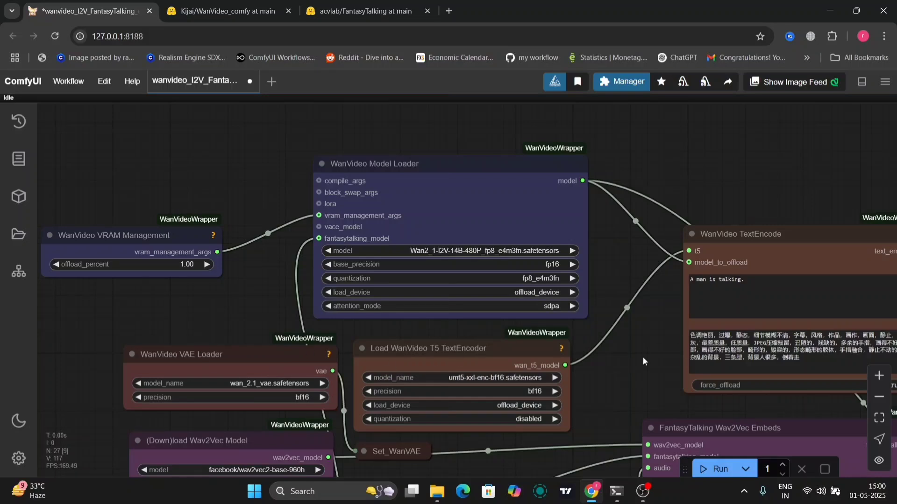
# Step: Shift the WanVideo TextEncode node right and play the LoadAudio ttsmaker speech clip
pyautogui.moveTo(643, 361); pyautogui.dragTo(448, 341)
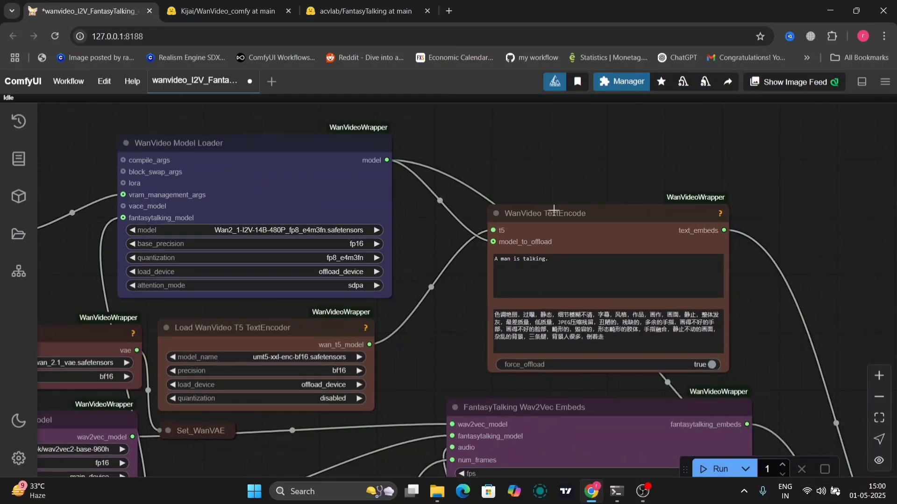
pyautogui.moveTo(553, 210); pyautogui.dragTo(678, 191)
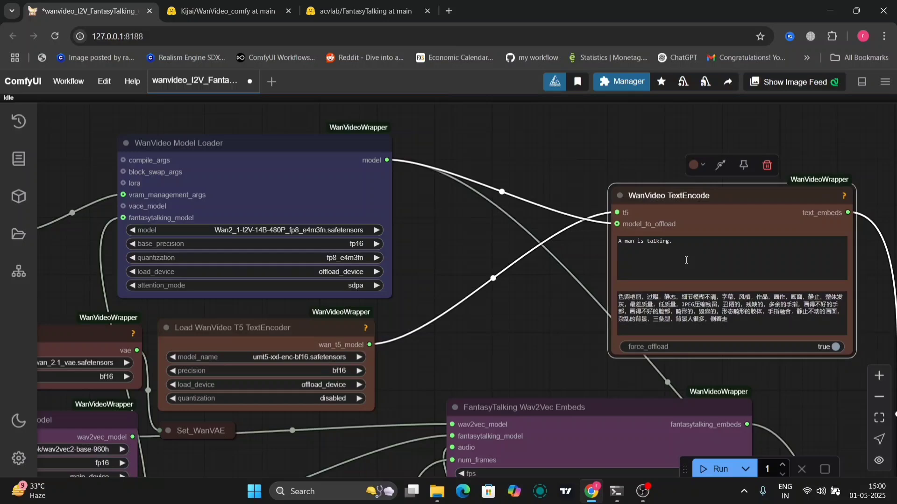
pyautogui.moveTo(531, 352); pyautogui.dragTo(534, 127)
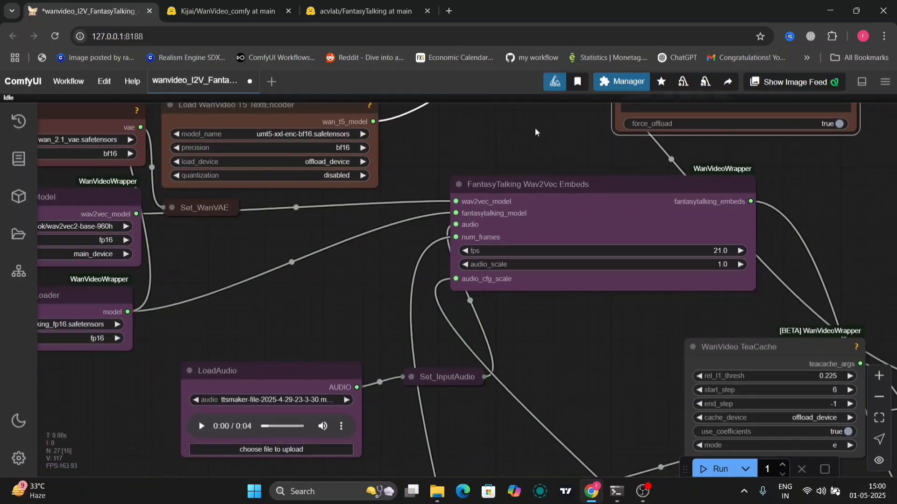
pyautogui.scroll(-3, 577, 327)
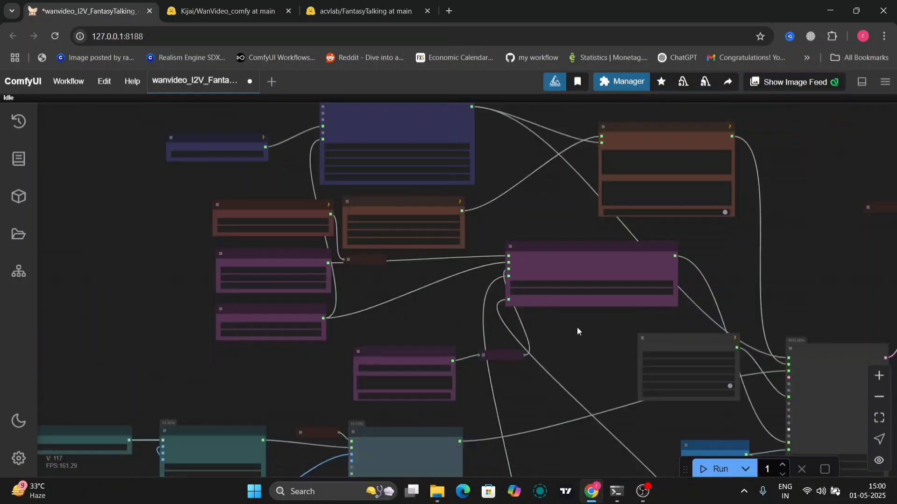
pyautogui.scroll(4, 577, 327)
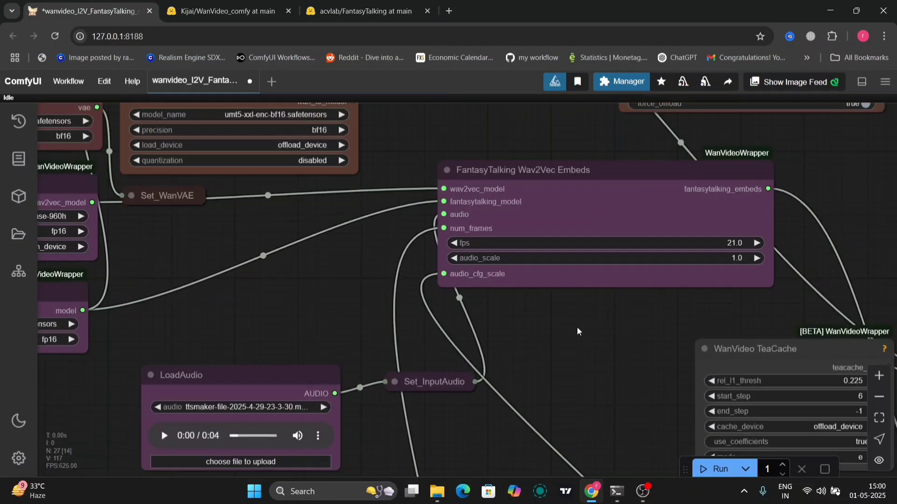
pyautogui.click(166, 437)
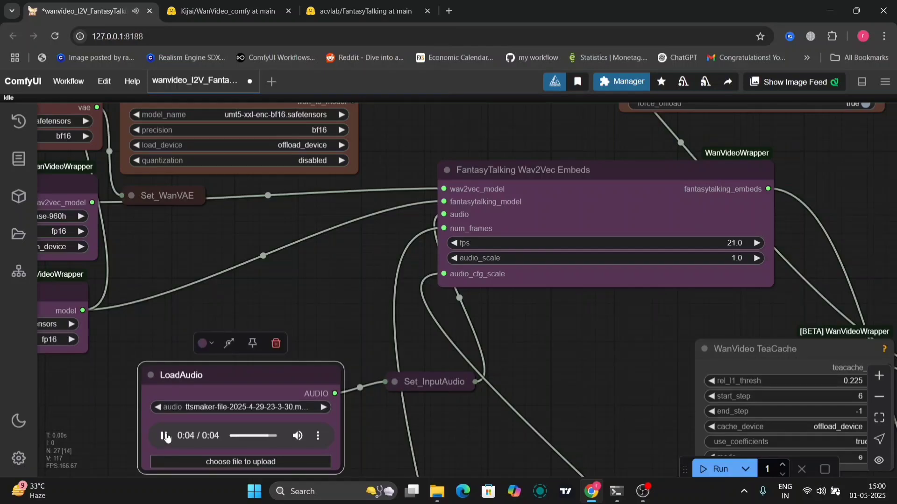
pyautogui.click(446, 449)
pyautogui.scroll(-3, 445, 449)
pyautogui.scroll(-5, 446, 449)
pyautogui.moveTo(445, 449); pyautogui.dragTo(413, 176)
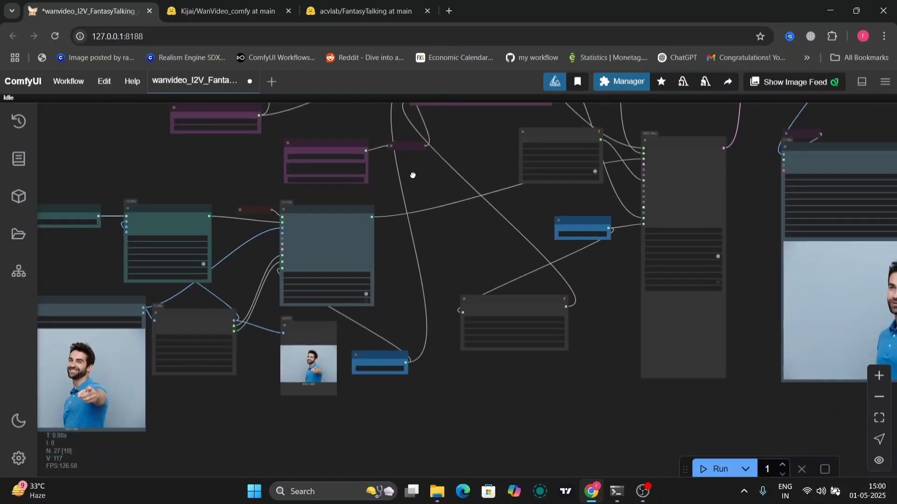
pyautogui.moveTo(561, 400); pyautogui.dragTo(296, 426)
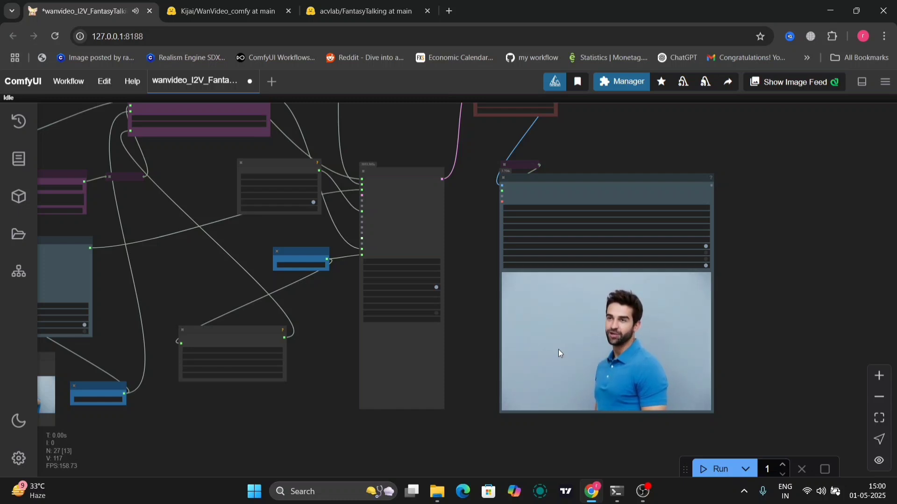
pyautogui.scroll(3, 558, 353)
pyautogui.moveTo(510, 345); pyautogui.dragTo(522, 328)
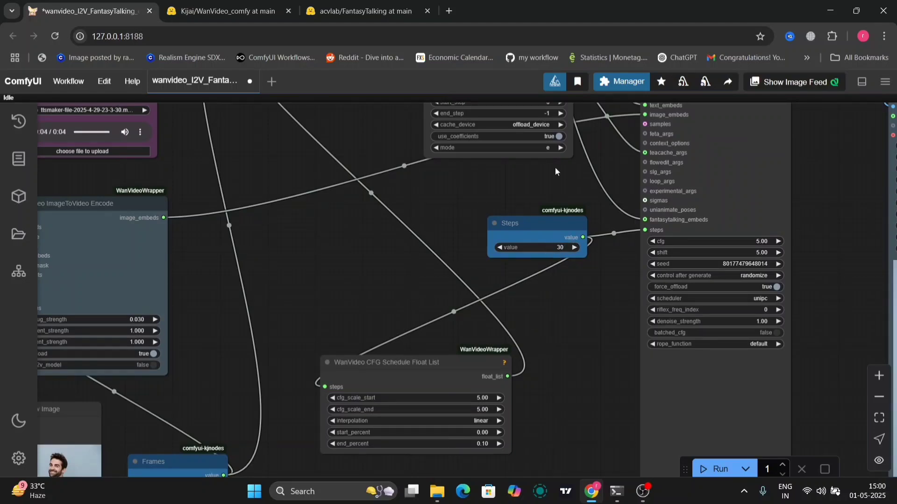
pyautogui.moveTo(541, 167); pyautogui.dragTo(530, 212)
pyautogui.scroll(-5, 530, 213)
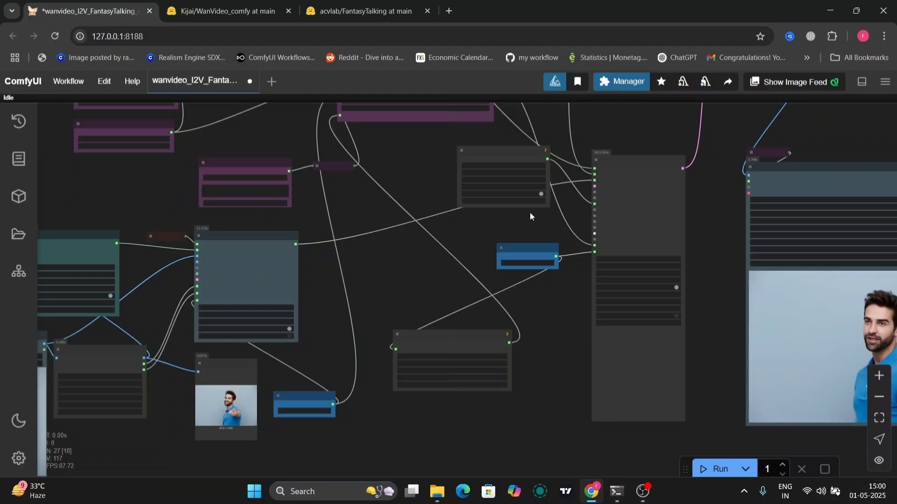
pyautogui.moveTo(714, 327)
pyautogui.mouseDown()
pyautogui.moveTo(434, 269)
pyautogui.moveTo(408, 278)
pyautogui.mouseUp()
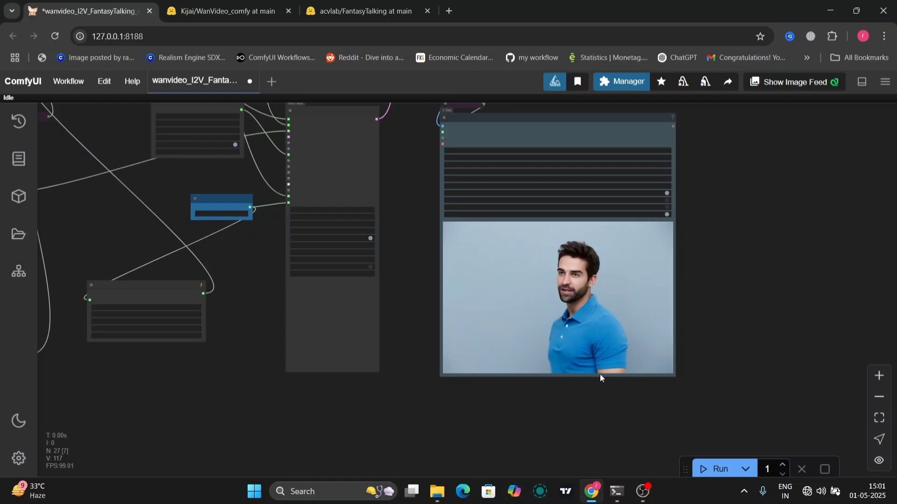
pyautogui.moveTo(198, 397); pyautogui.dragTo(575, 351)
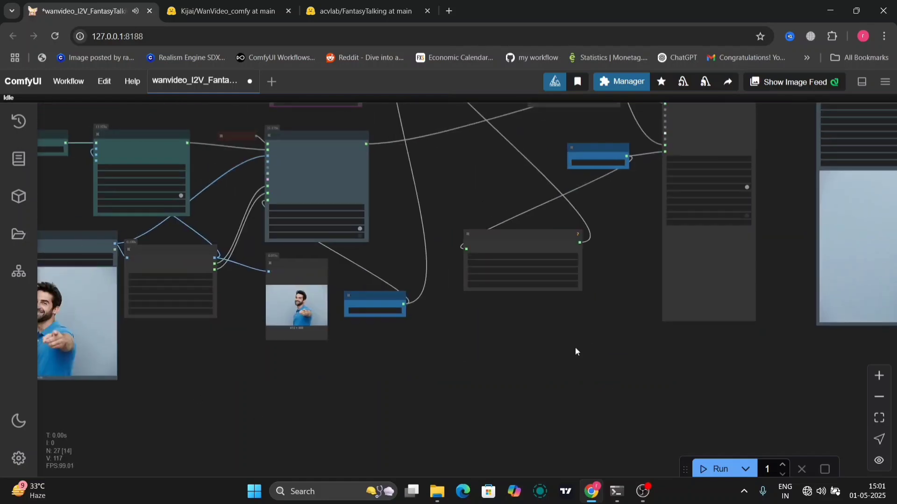
pyautogui.scroll(5, 398, 157)
pyautogui.moveTo(398, 157); pyautogui.dragTo(491, 94)
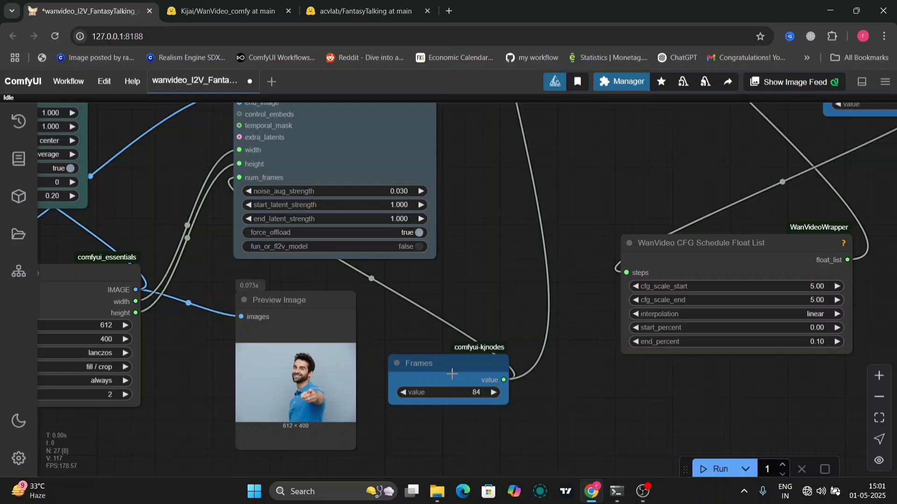
pyautogui.moveTo(452, 374)
pyautogui.mouseDown()
pyautogui.moveTo(529, 198)
pyautogui.moveTo(545, 213)
pyautogui.mouseUp()
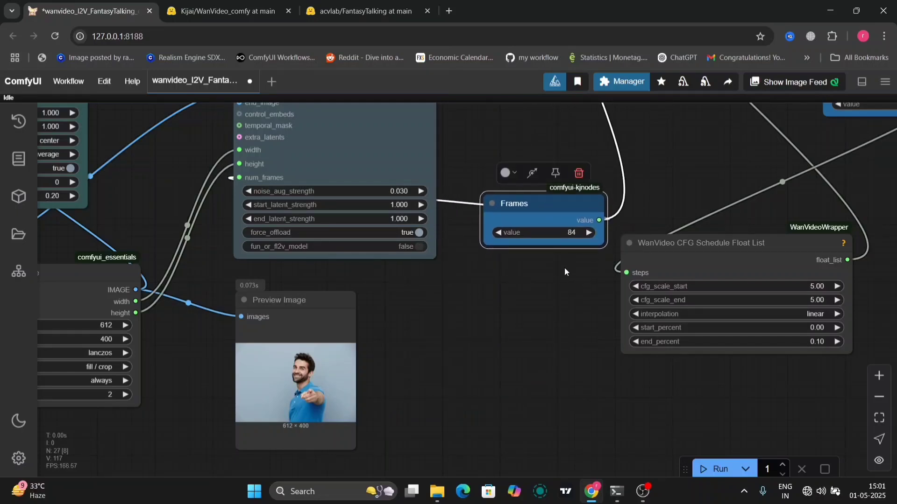
pyautogui.scroll(-3, 158, 384)
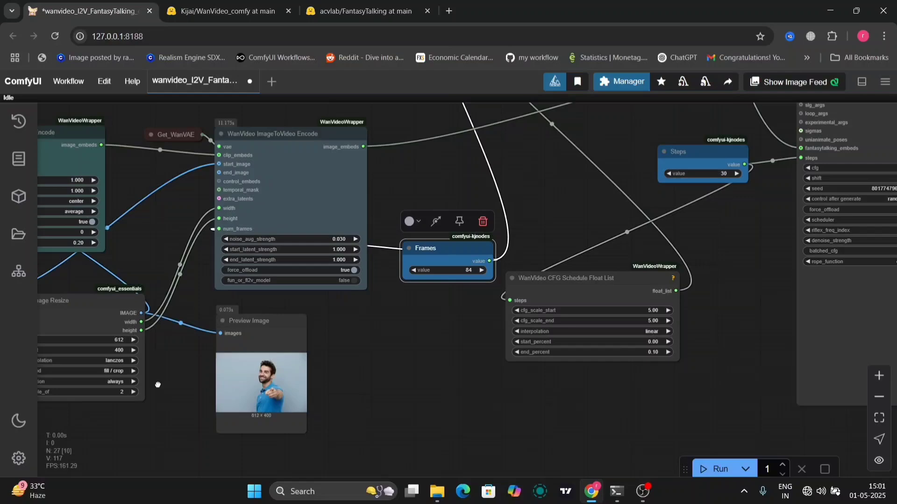
pyautogui.scroll(2, 158, 385)
pyautogui.moveTo(157, 383); pyautogui.dragTo(512, 193)
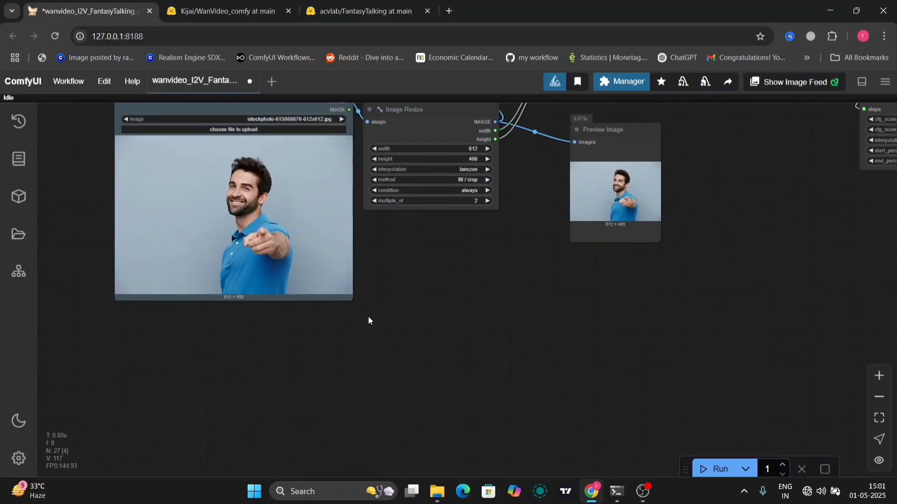
pyautogui.scroll(3, 239, 214)
pyautogui.scroll(5, 240, 214)
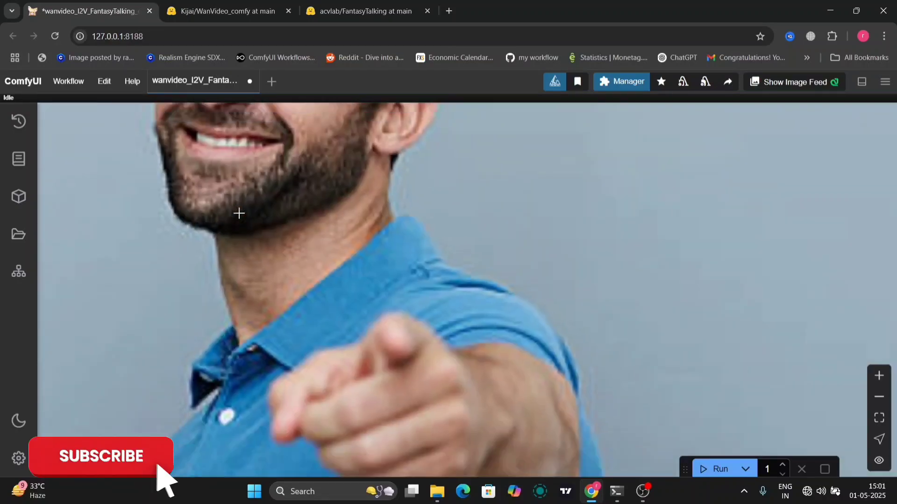
pyautogui.scroll(-6, 238, 214)
pyautogui.scroll(1, 239, 213)
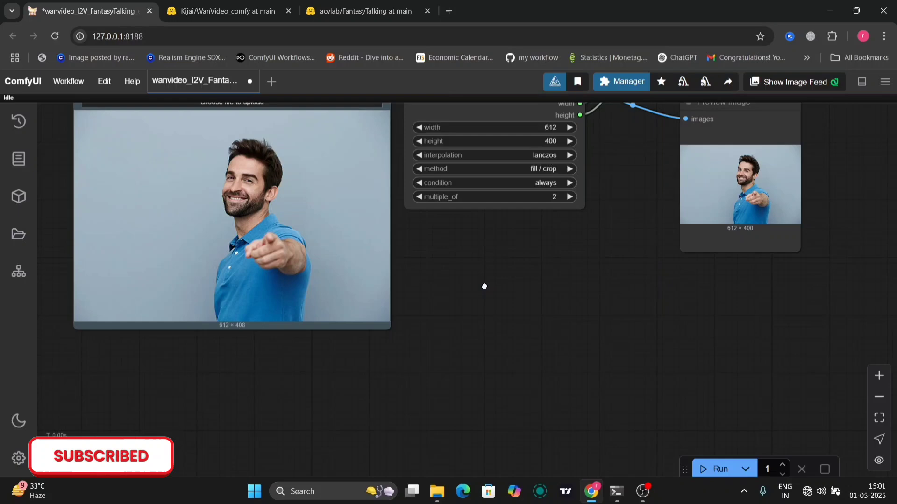
pyautogui.moveTo(483, 287); pyautogui.dragTo(448, 481)
pyautogui.moveTo(551, 192)
pyautogui.mouseDown()
pyautogui.moveTo(483, 236)
pyautogui.moveTo(482, 362)
pyautogui.moveTo(586, 435)
pyautogui.mouseUp()
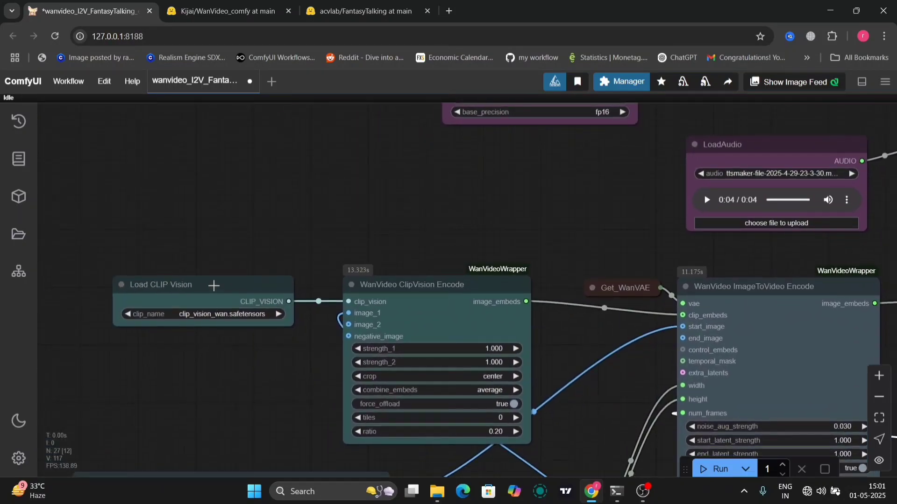
# Step: Reposition the Load CLIP Vision node and move the FantasyTalking Model Loader up and right
pyautogui.moveTo(214, 285)
pyautogui.mouseDown()
pyautogui.moveTo(231, 252)
pyautogui.moveTo(239, 295)
pyautogui.mouseUp()
pyautogui.moveTo(539, 200)
pyautogui.mouseDown()
pyautogui.moveTo(498, 231)
pyautogui.moveTo(445, 341)
pyautogui.mouseUp()
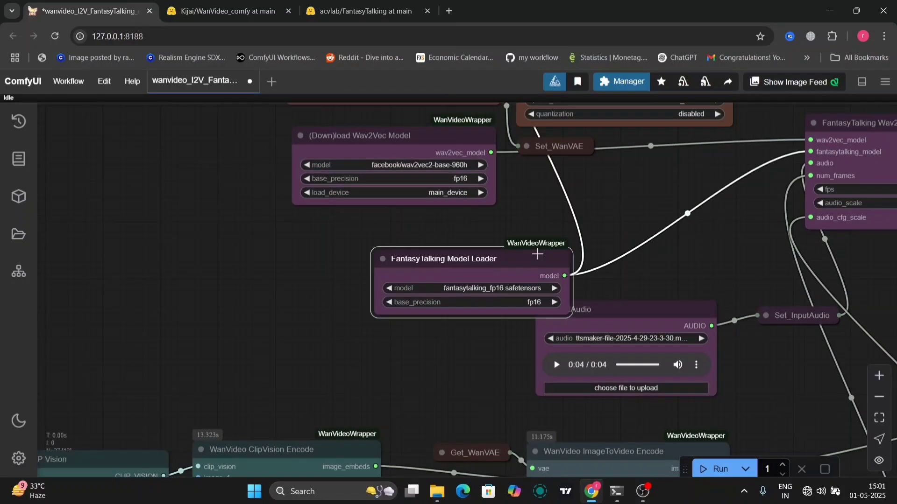
pyautogui.moveTo(538, 255); pyautogui.dragTo(671, 189)
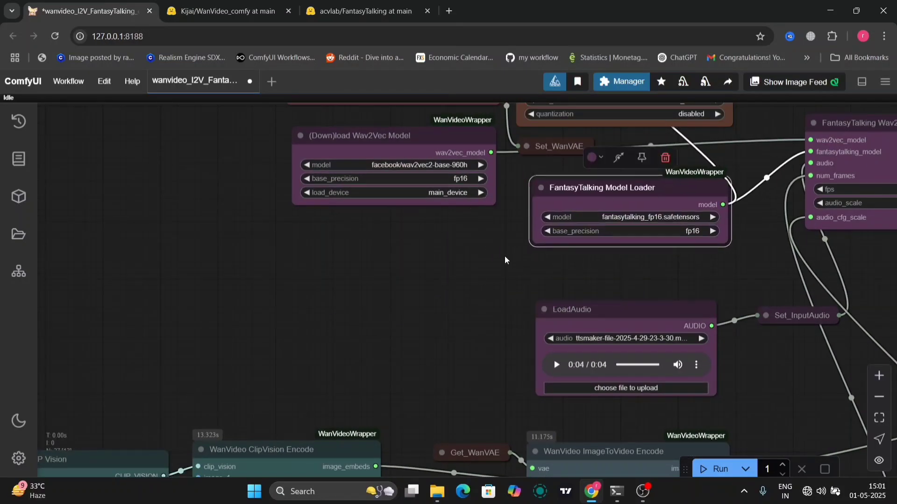
pyautogui.moveTo(490, 275); pyautogui.dragTo(422, 405)
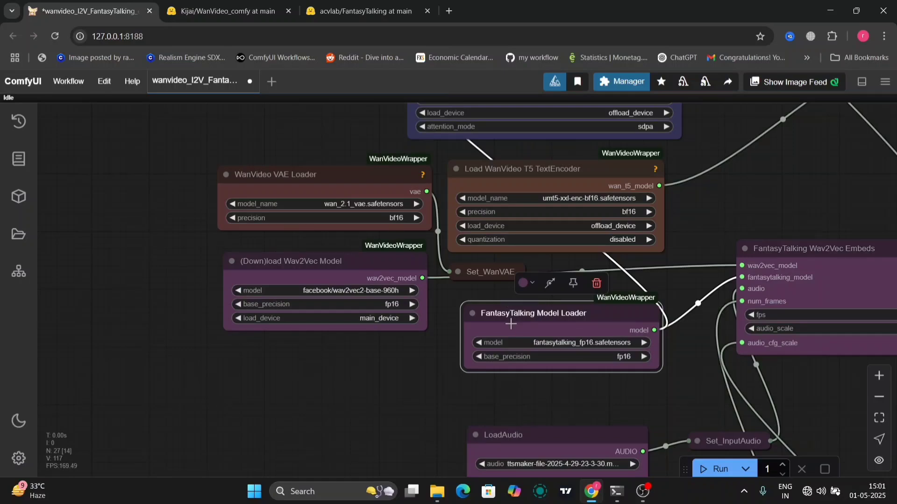
# Step: Keep fantasytalking_fp16 as the FantasyTalking model and place the Wav2Vec loader beside it, showing the Embeds settings
pyautogui.click(576, 342)
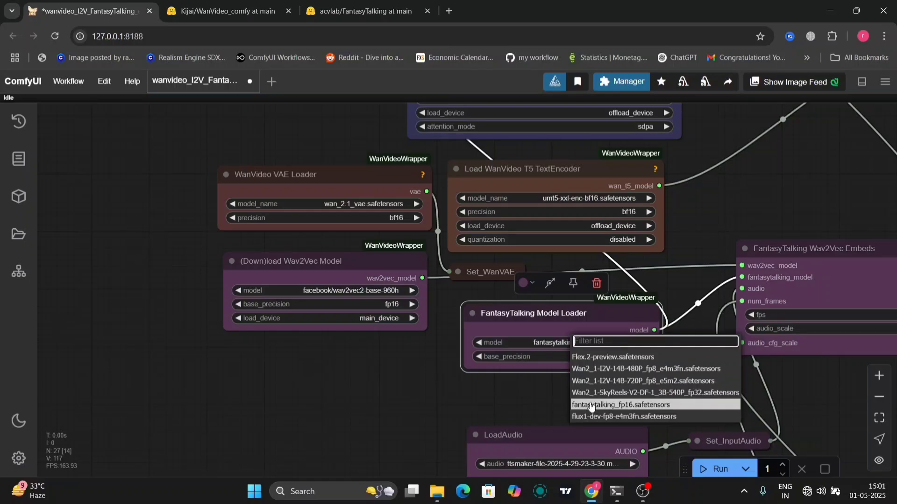
pyautogui.click(591, 406)
pyautogui.click(404, 402)
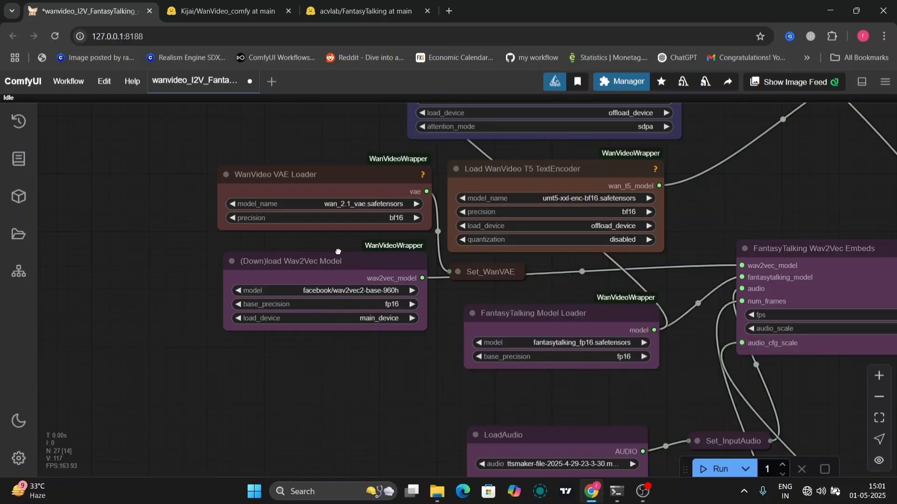
pyautogui.moveTo(337, 252); pyautogui.dragTo(357, 293)
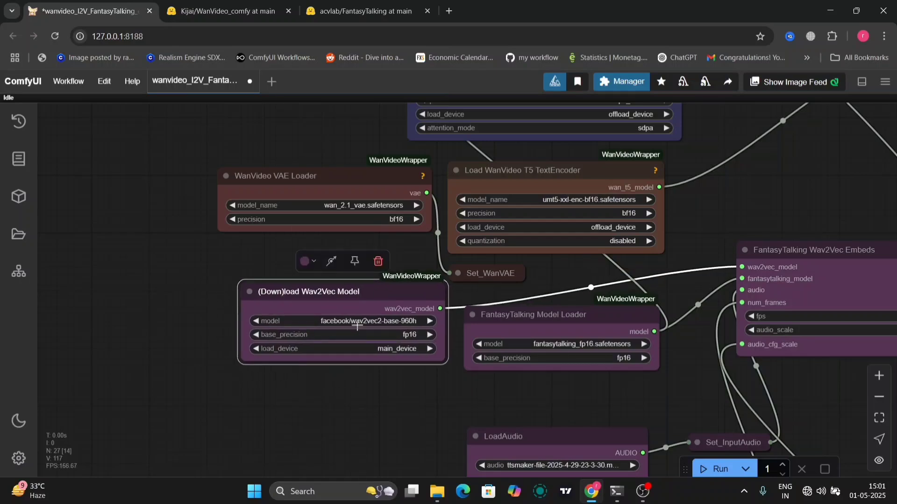
pyautogui.click(437, 421)
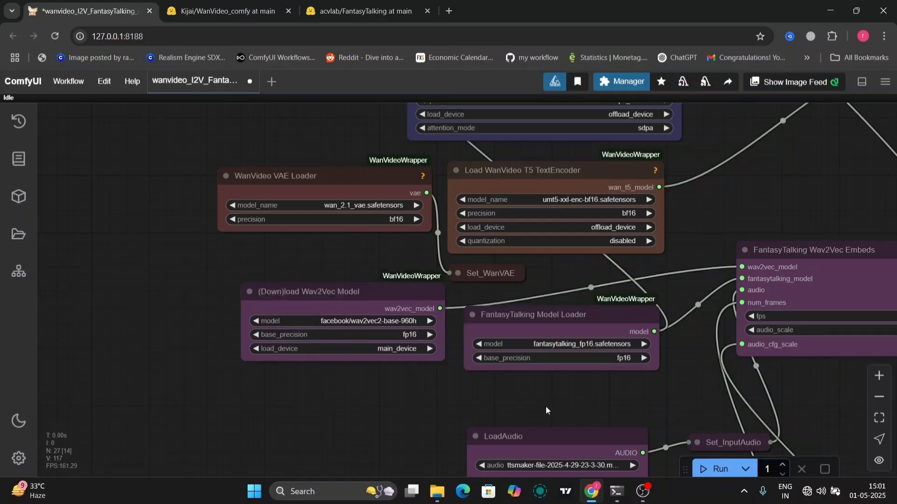
pyautogui.moveTo(546, 411)
pyautogui.mouseDown()
pyautogui.moveTo(384, 414)
pyautogui.moveTo(411, 416)
pyautogui.moveTo(394, 416)
pyautogui.mouseUp()
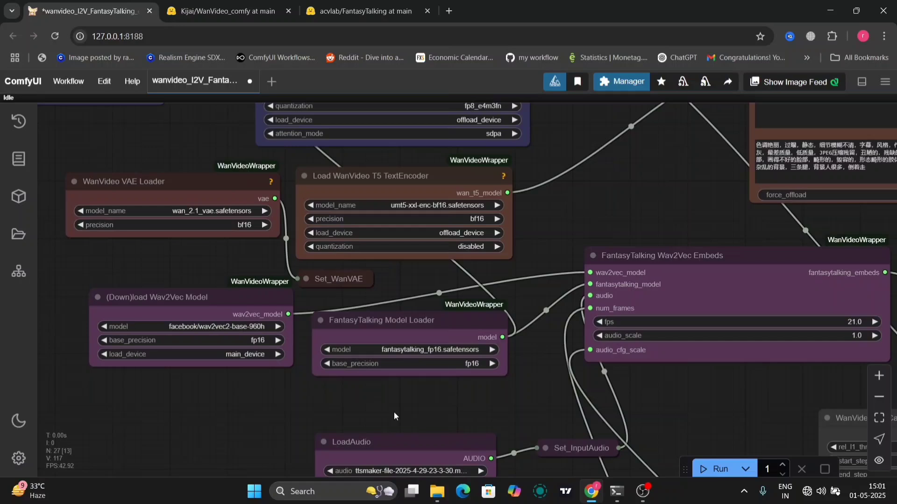
pyautogui.moveTo(553, 237); pyautogui.dragTo(470, 242)
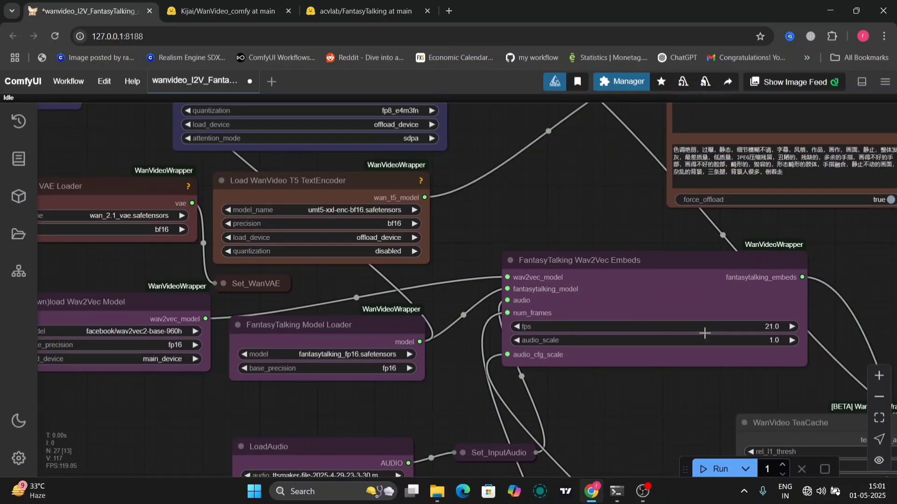
# Step: Edit the Wav2Vec Embeds fps value and move the TeaCache node down and left
pyautogui.click(749, 333)
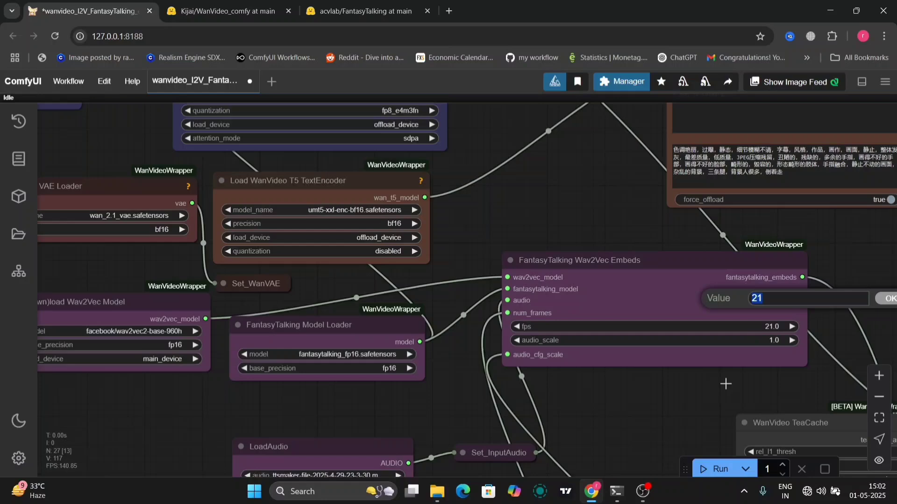
pyautogui.scroll(-3, 707, 423)
pyautogui.scroll(-5, 652, 411)
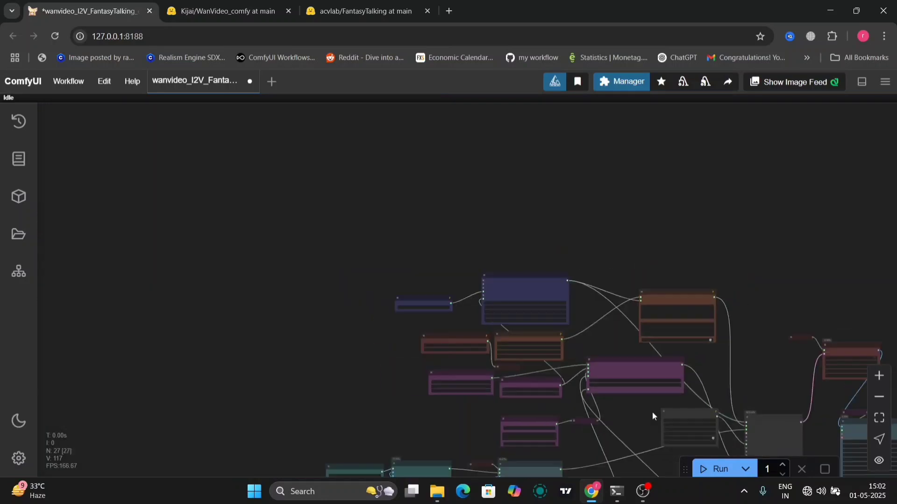
pyautogui.scroll(2, 652, 411)
pyautogui.scroll(3, 603, 398)
pyautogui.scroll(3, 585, 395)
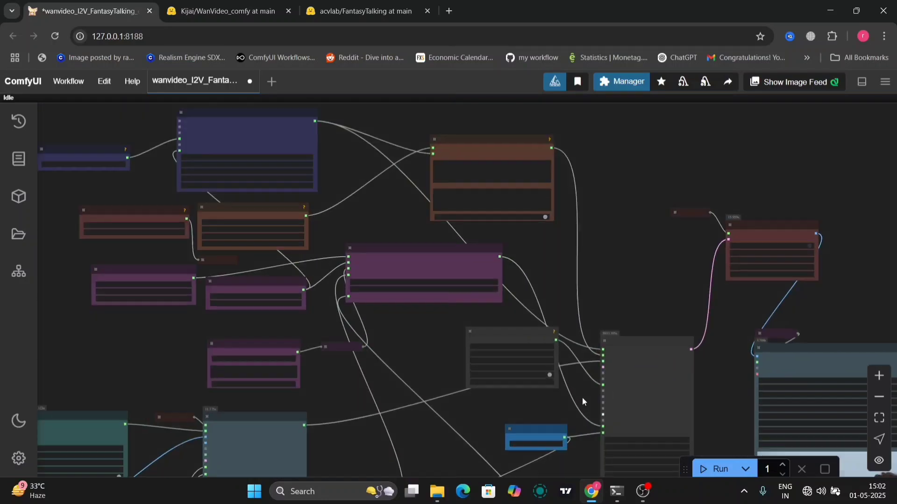
pyautogui.scroll(6, 583, 397)
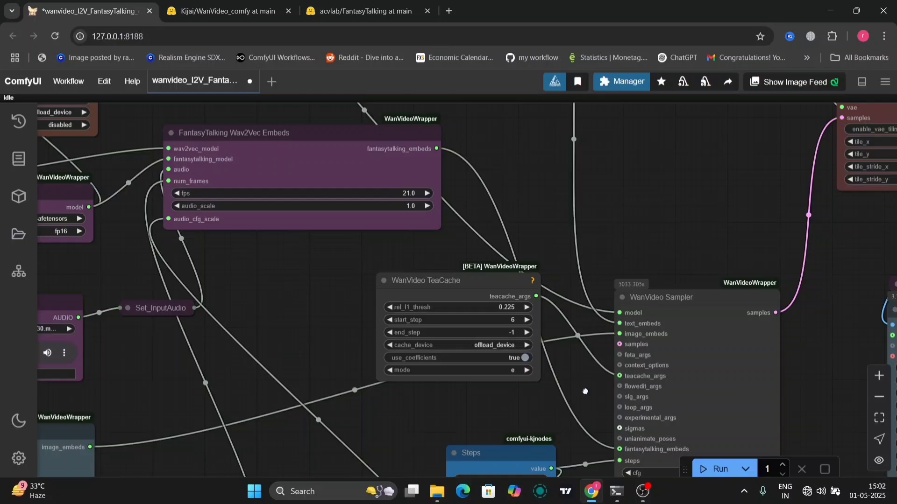
pyautogui.moveTo(585, 392); pyautogui.dragTo(604, 394)
pyautogui.moveTo(488, 267)
pyautogui.mouseDown()
pyautogui.moveTo(440, 293)
pyautogui.moveTo(476, 278)
pyautogui.mouseUp()
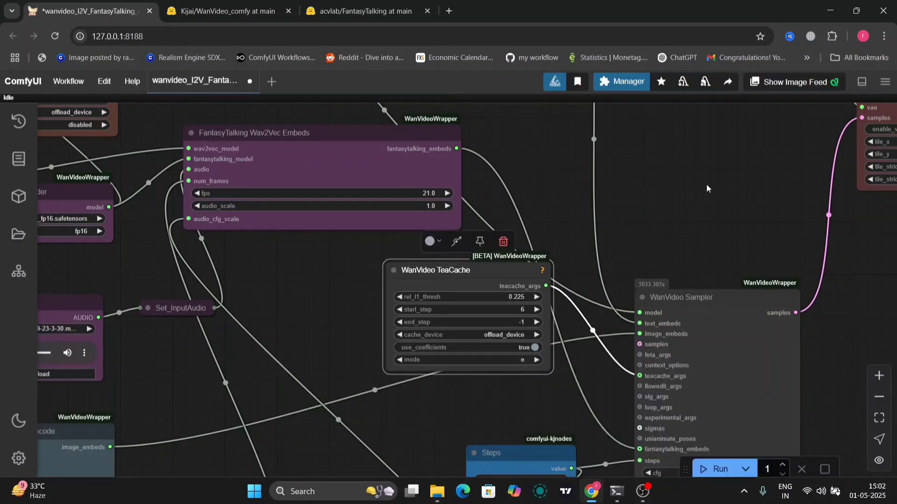
pyautogui.moveTo(706, 185)
pyautogui.mouseDown()
pyautogui.moveTo(533, 326)
pyautogui.moveTo(655, 242)
pyautogui.mouseUp()
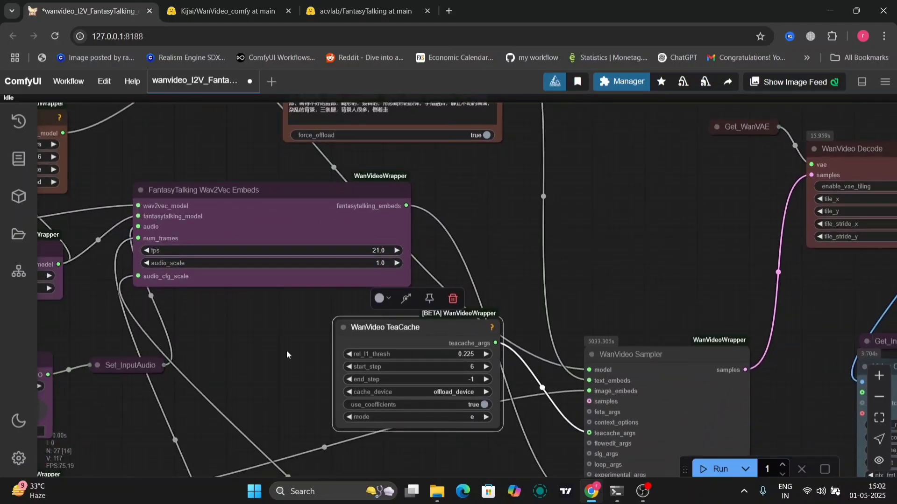
pyautogui.scroll(-3, 256, 351)
pyautogui.scroll(-3, 256, 351)
pyautogui.scroll(-2, 455, 397)
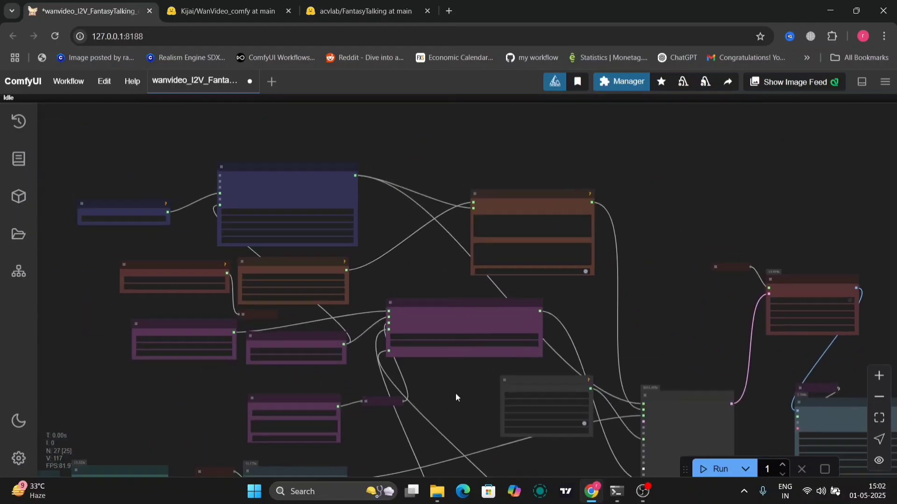
pyautogui.scroll(8, 381, 243)
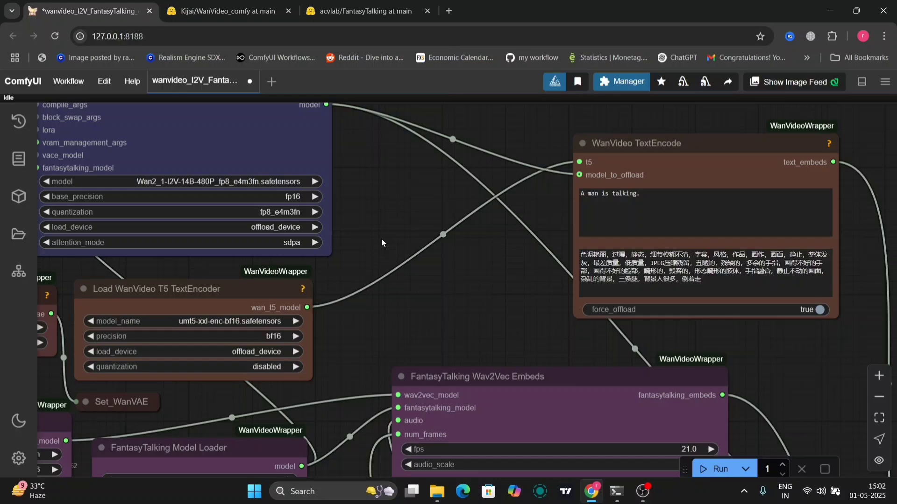
pyautogui.scroll(-3, 420, 312)
# Step: Survey the sampler at 30 steps, cfg 5, unipc with the Steps, Frames and video output nodes
pyautogui.moveTo(420, 420); pyautogui.dragTo(426, 184)
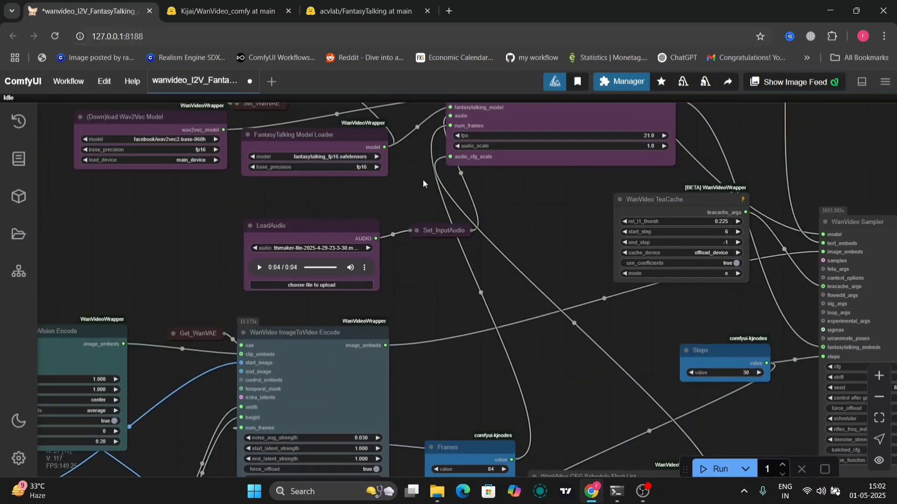
pyautogui.moveTo(438, 401)
pyautogui.mouseDown()
pyautogui.moveTo(474, 266)
pyautogui.moveTo(488, 258)
pyautogui.moveTo(529, 174)
pyautogui.moveTo(300, 284)
pyautogui.mouseUp()
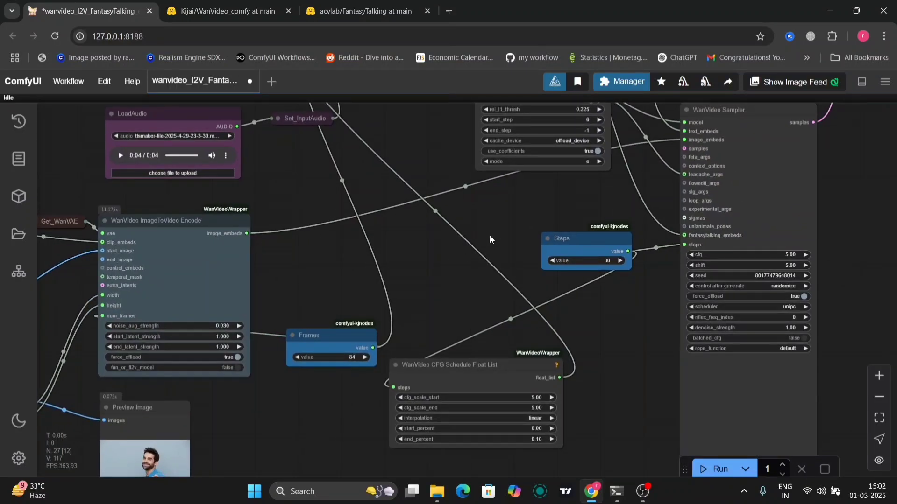
pyautogui.moveTo(509, 227); pyautogui.dragTo(289, 194)
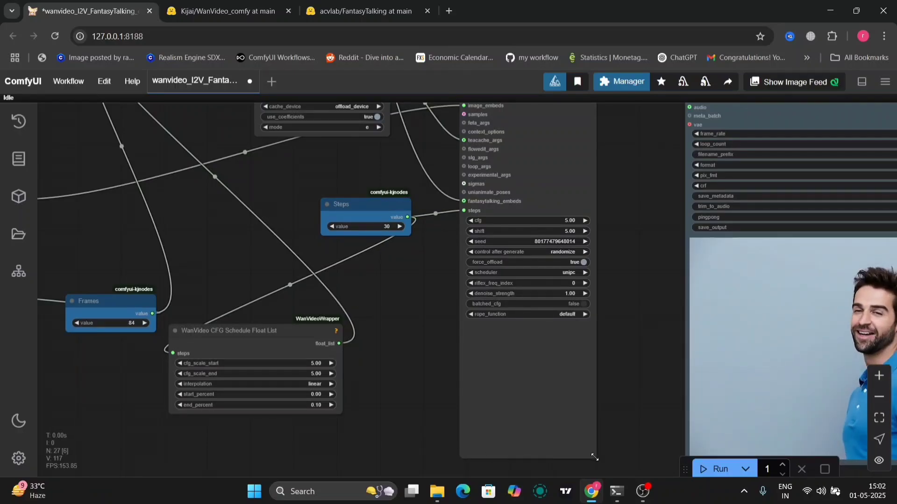
pyautogui.moveTo(595, 457); pyautogui.dragTo(574, 334)
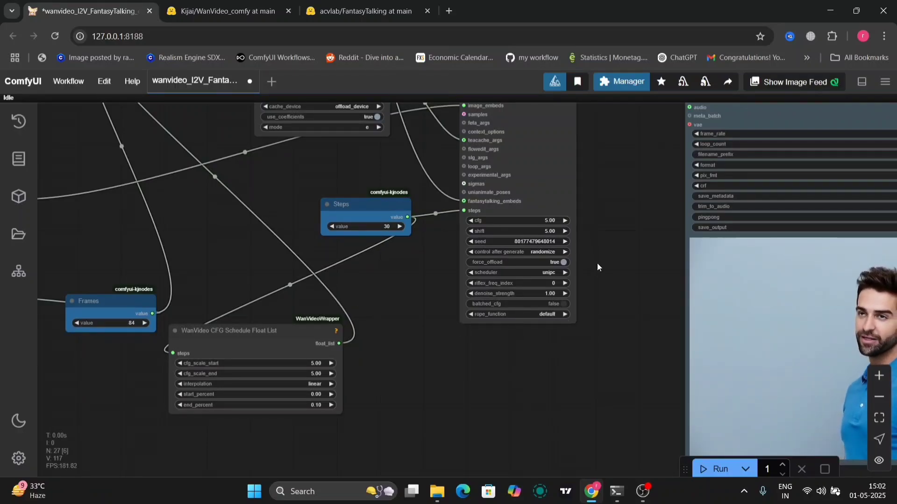
pyautogui.scroll(5, 596, 264)
pyautogui.moveTo(596, 264); pyautogui.dragTo(678, 291)
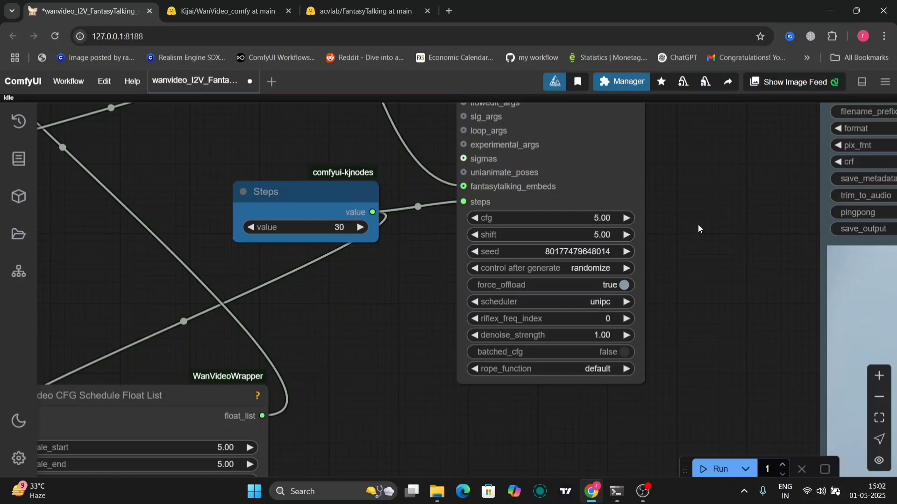
pyautogui.moveTo(698, 228)
pyautogui.mouseDown()
pyautogui.moveTo(734, 326)
pyautogui.moveTo(717, 257)
pyautogui.mouseUp()
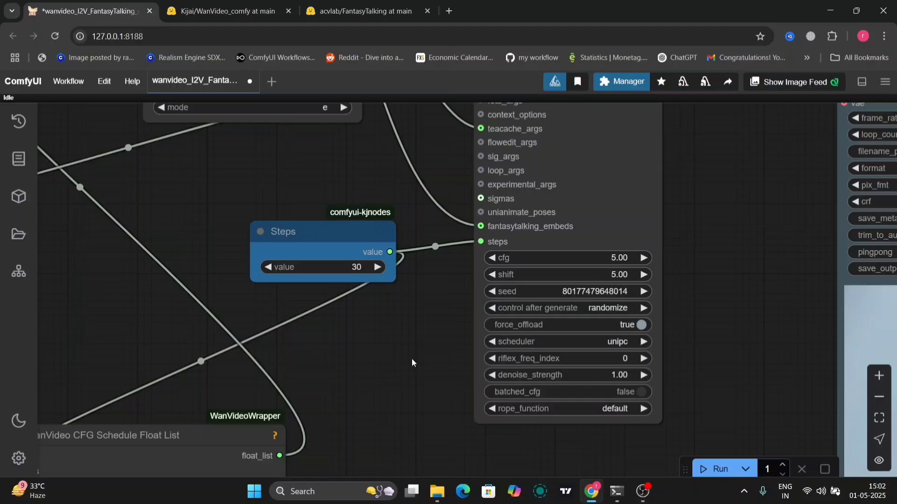
pyautogui.moveTo(412, 363)
pyautogui.mouseDown()
pyautogui.moveTo(549, 372)
pyautogui.moveTo(695, 401)
pyautogui.mouseUp()
pyautogui.scroll(-8, 450, 332)
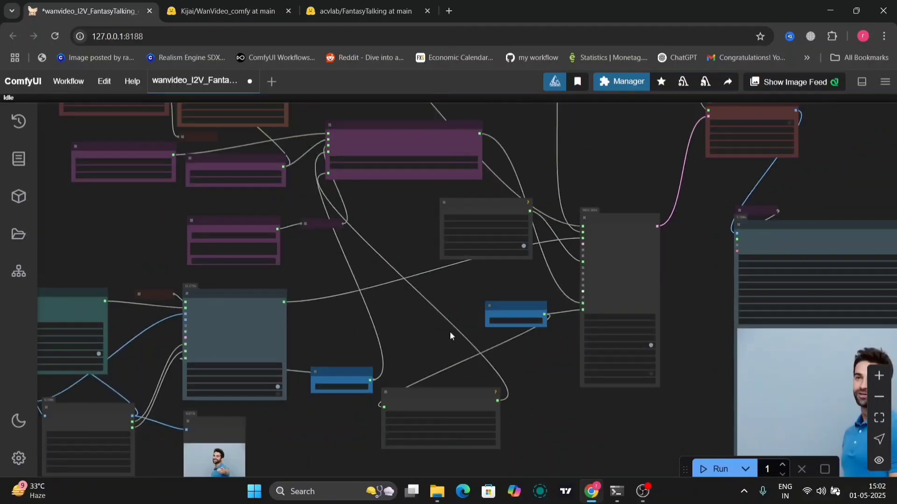
pyautogui.moveTo(450, 332); pyautogui.dragTo(631, 352)
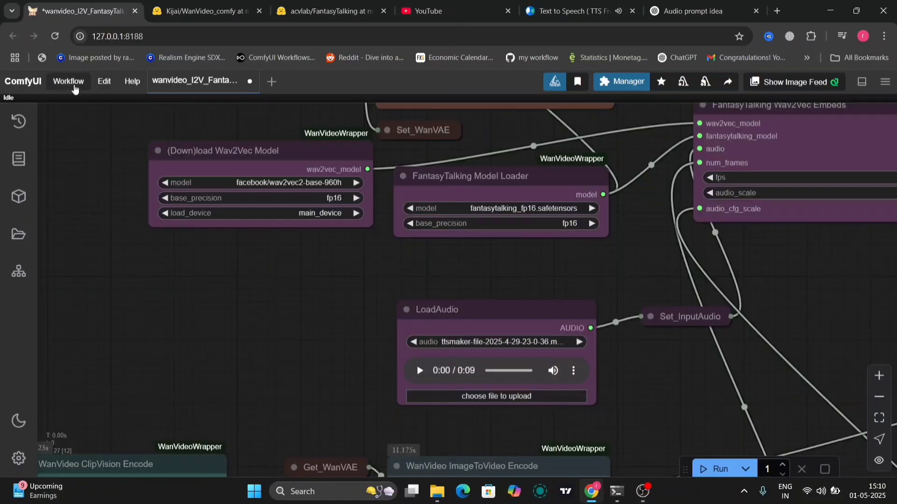
# Step: Export the workflow as 'fantasy talking Ai Verse.json' via Workflow > Export
pyautogui.click(69, 81)
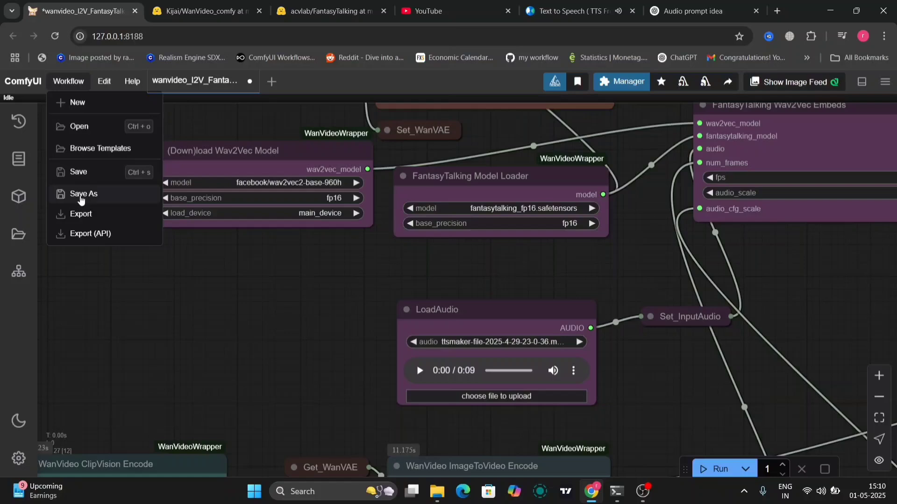
pyautogui.click(80, 213)
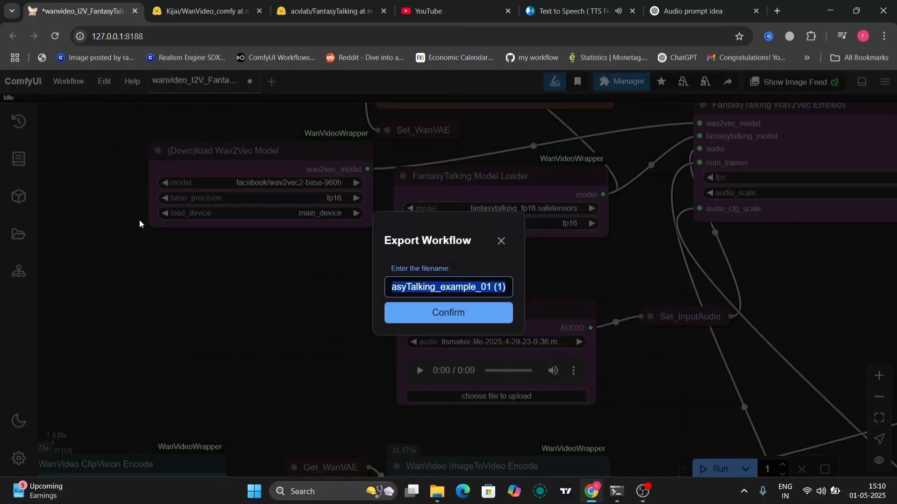
pyautogui.press('BackSpace')
pyautogui.write('fantasy talking Ai Verse')
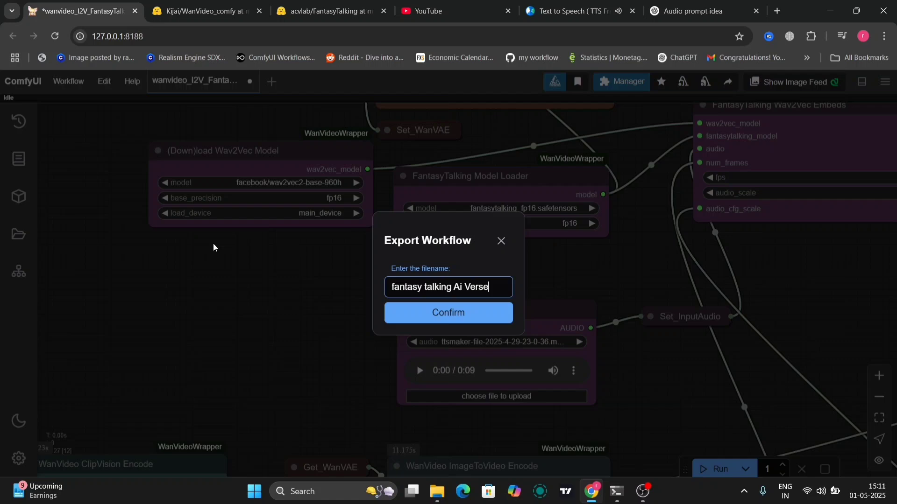
pyautogui.click(406, 312)
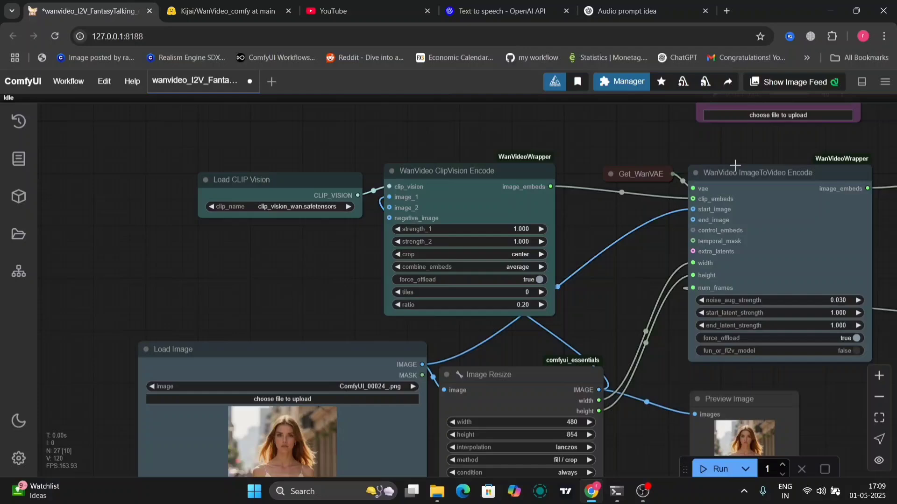
pyautogui.moveTo(230, 474); pyautogui.dragTo(327, 341)
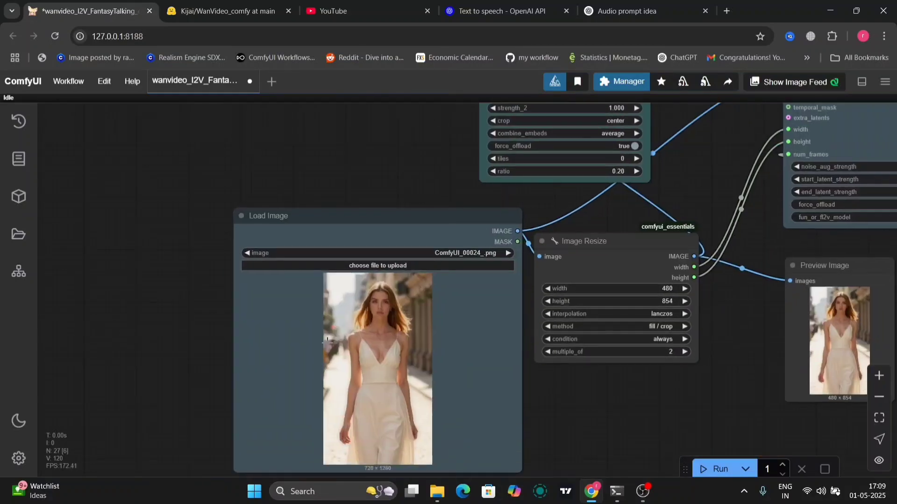
pyautogui.hscroll(5, 667, 393)
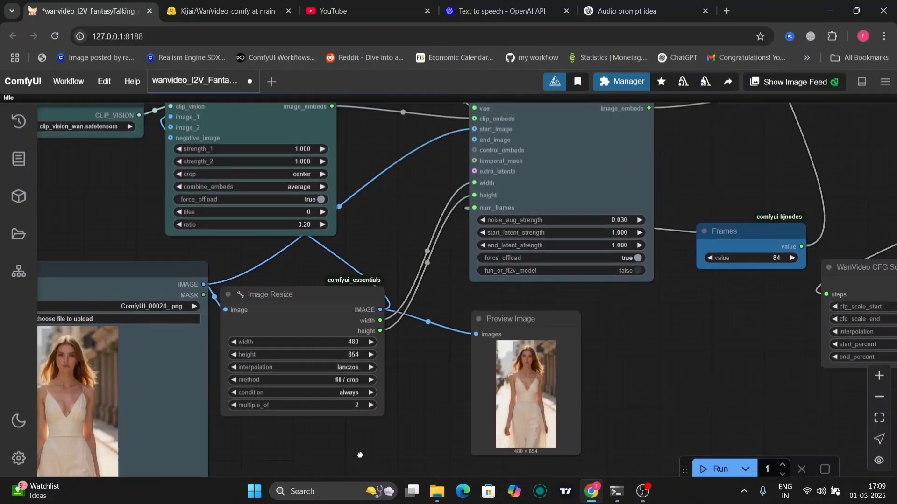
pyautogui.scroll(2, 439, 139)
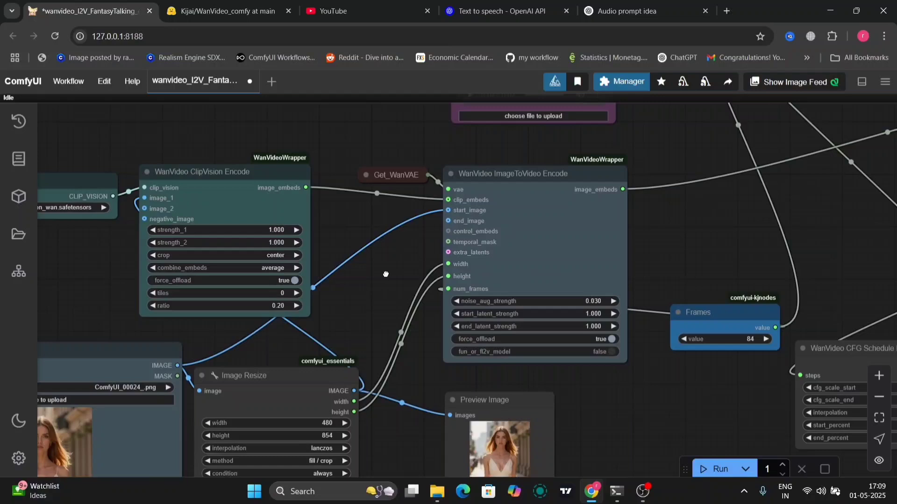
pyautogui.hscroll(3, 406, 309)
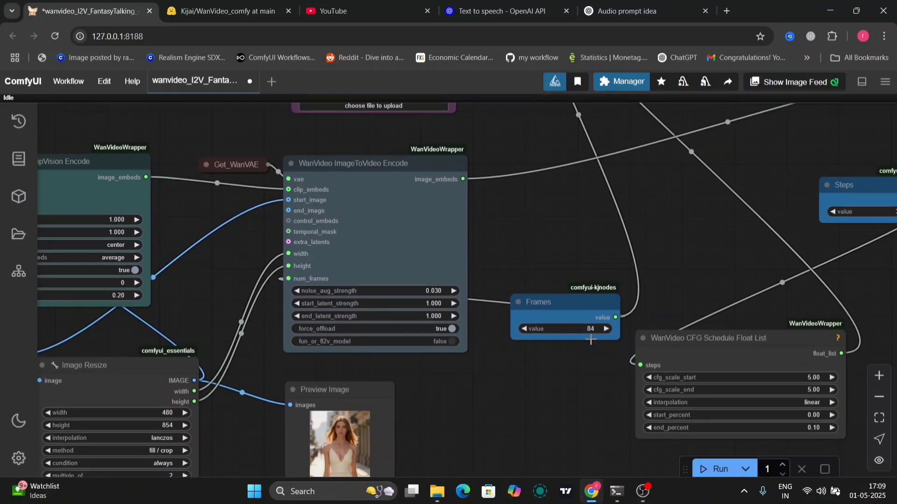
pyautogui.click(592, 339)
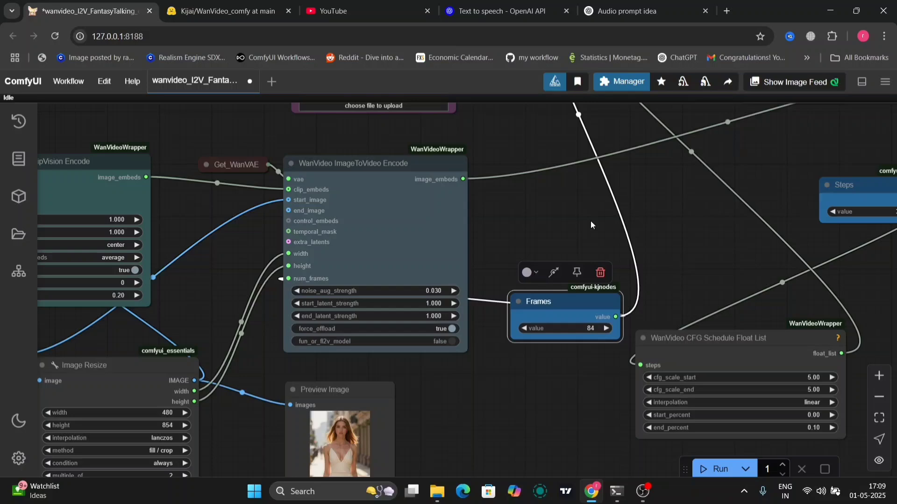
pyautogui.moveTo(557, 205); pyautogui.dragTo(626, 304)
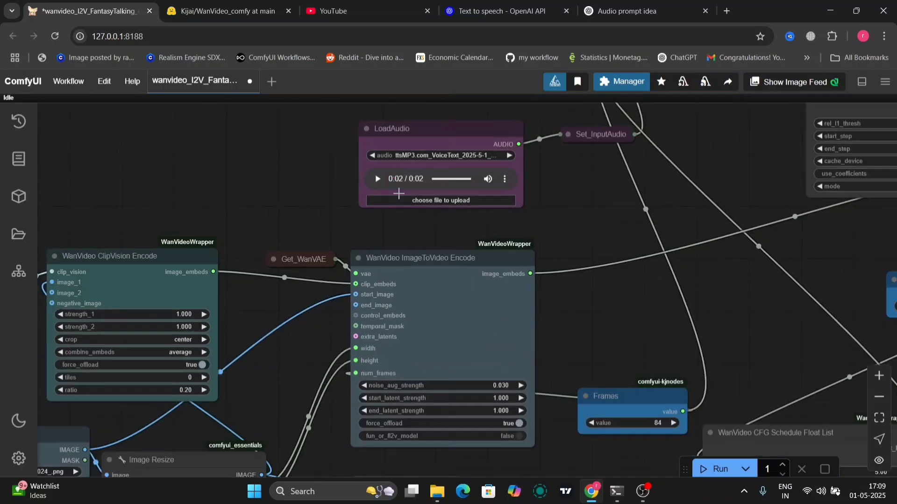
pyautogui.click(377, 180)
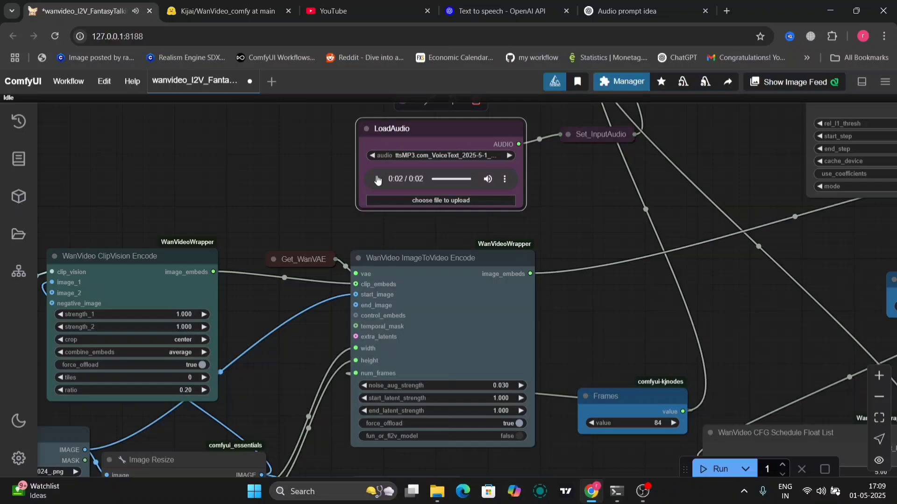
pyautogui.moveTo(623, 309); pyautogui.dragTo(423, 235)
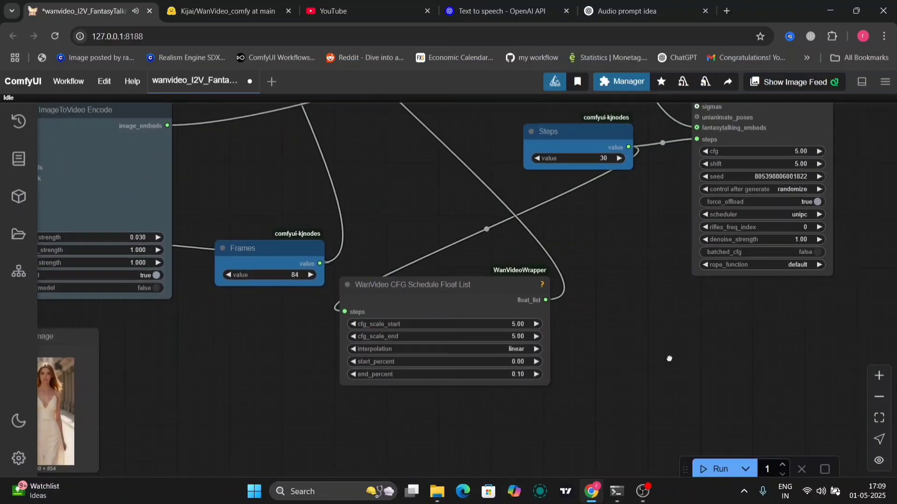
pyautogui.moveTo(669, 359); pyautogui.dragTo(273, 208)
pyautogui.scroll(-3, 422, 248)
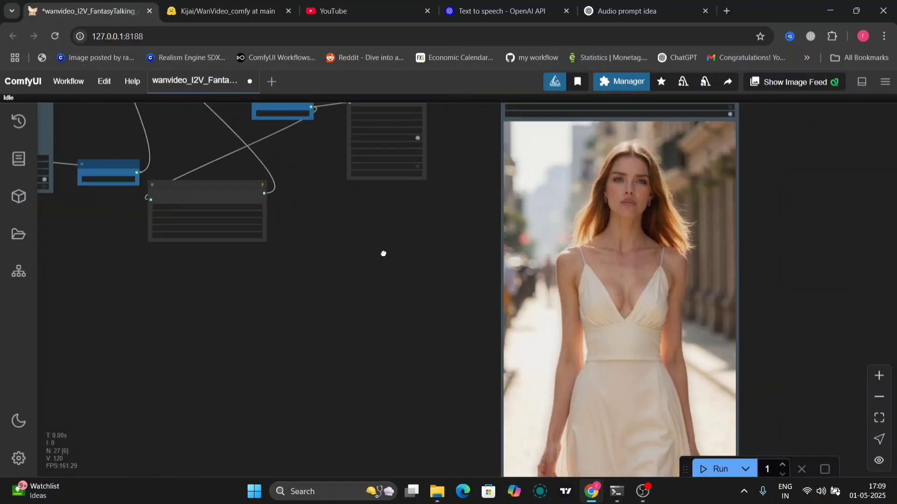
pyautogui.moveTo(384, 253); pyautogui.dragTo(205, 265)
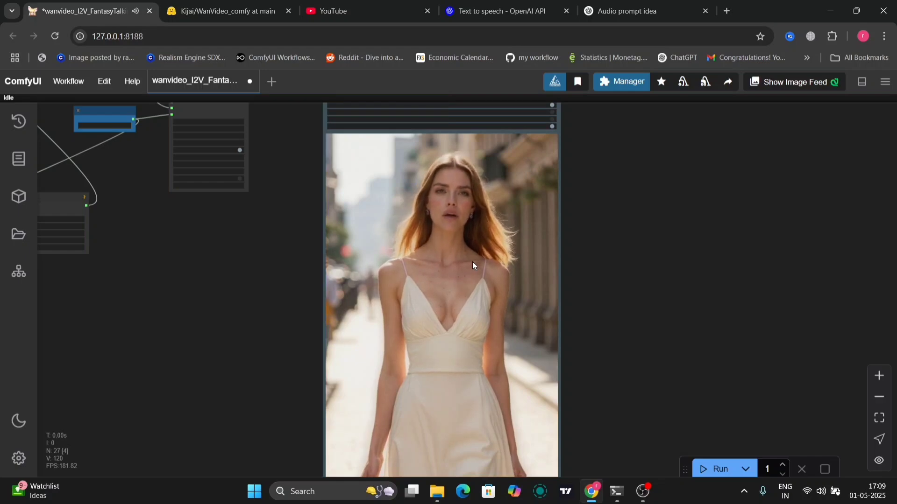
pyautogui.moveTo(198, 258); pyautogui.dragTo(591, 344)
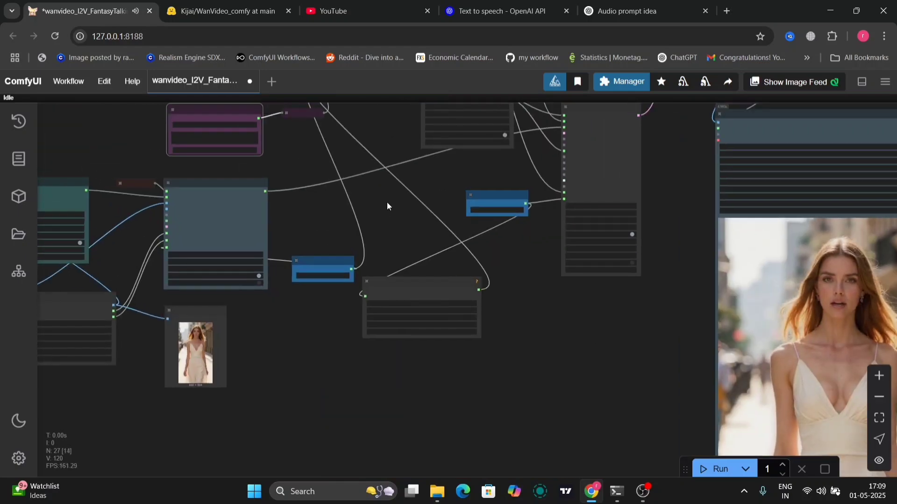
pyautogui.moveTo(384, 206); pyautogui.dragTo(539, 320)
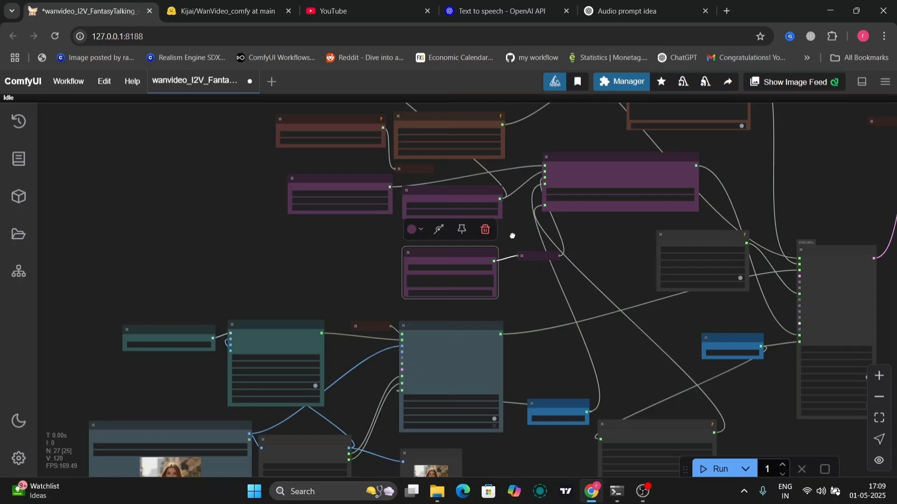
pyautogui.scroll(2, 512, 236)
pyautogui.scroll(4, 513, 236)
pyautogui.moveTo(483, 224); pyautogui.dragTo(383, 99)
pyautogui.moveTo(473, 320)
pyautogui.mouseDown()
pyautogui.moveTo(476, 234)
pyautogui.moveTo(500, 174)
pyautogui.moveTo(441, 331)
pyautogui.moveTo(469, 332)
pyautogui.mouseUp()
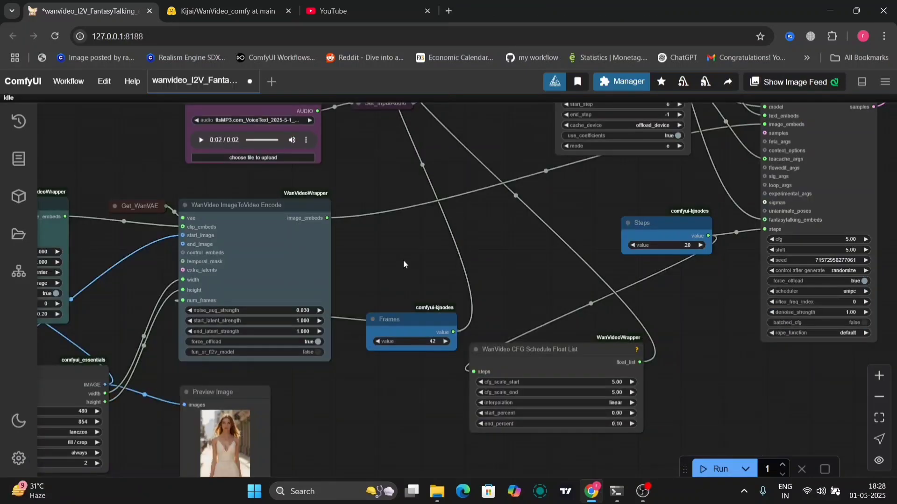
# Step: Pan across Load Image, Load CLIP Vision and Frames nodes to centre the Video Combine output preview
pyautogui.moveTo(402, 260); pyautogui.dragTo(710, 122)
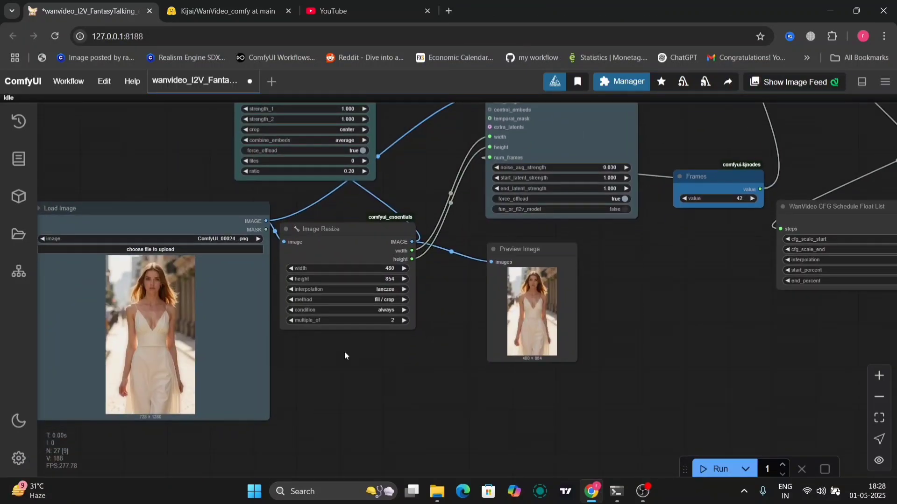
pyautogui.moveTo(344, 351); pyautogui.dragTo(389, 392)
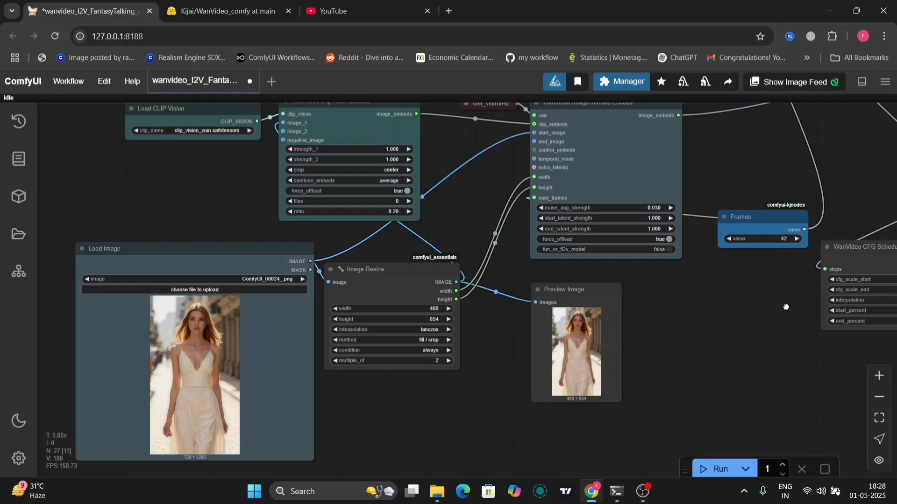
pyautogui.moveTo(786, 307); pyautogui.dragTo(511, 301)
pyautogui.scroll(4, 505, 299)
pyautogui.scroll(3, 504, 300)
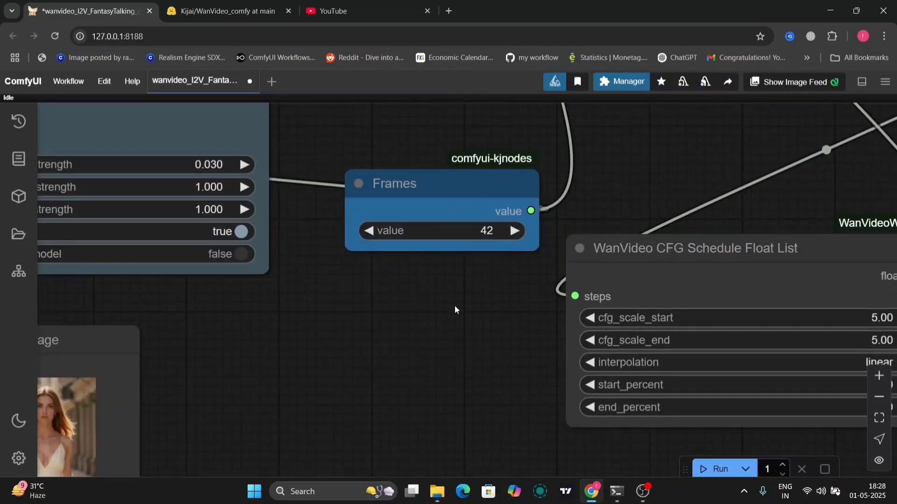
pyautogui.scroll(-10, 455, 306)
pyautogui.moveTo(405, 156); pyautogui.dragTo(468, 254)
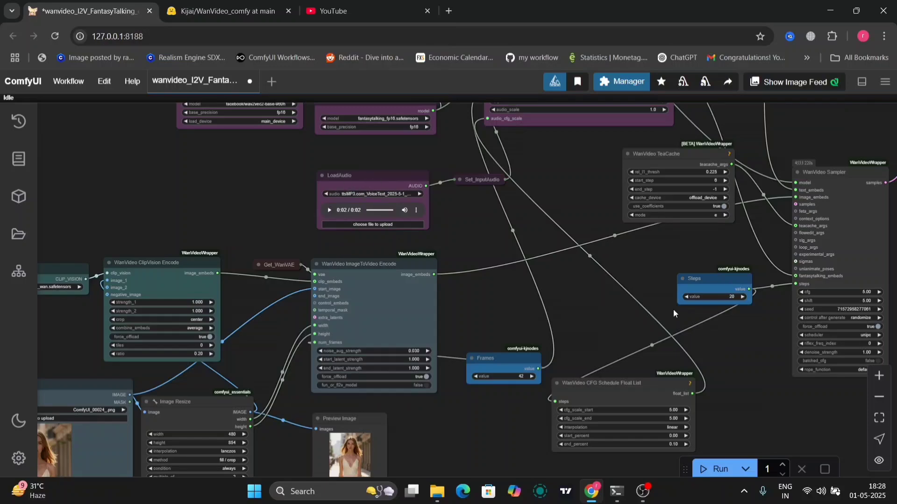
pyautogui.moveTo(679, 310); pyautogui.dragTo(452, 241)
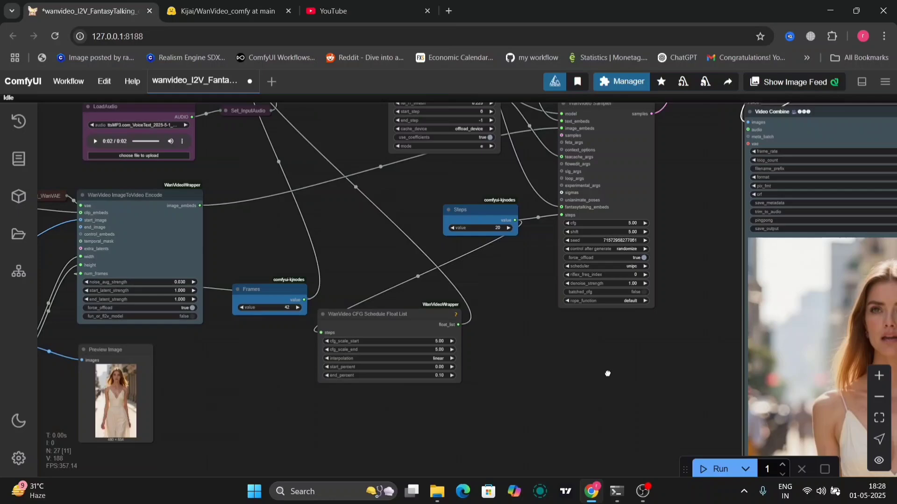
pyautogui.moveTo(556, 361)
pyautogui.mouseDown()
pyautogui.moveTo(431, 184)
pyautogui.moveTo(287, 257)
pyautogui.mouseUp()
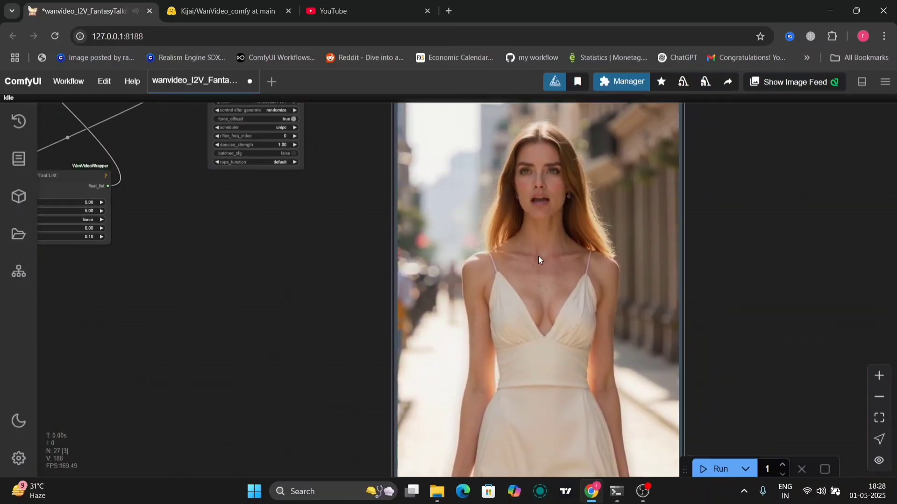
pyautogui.scroll(-3, 539, 256)
pyautogui.scroll(-5, 538, 257)
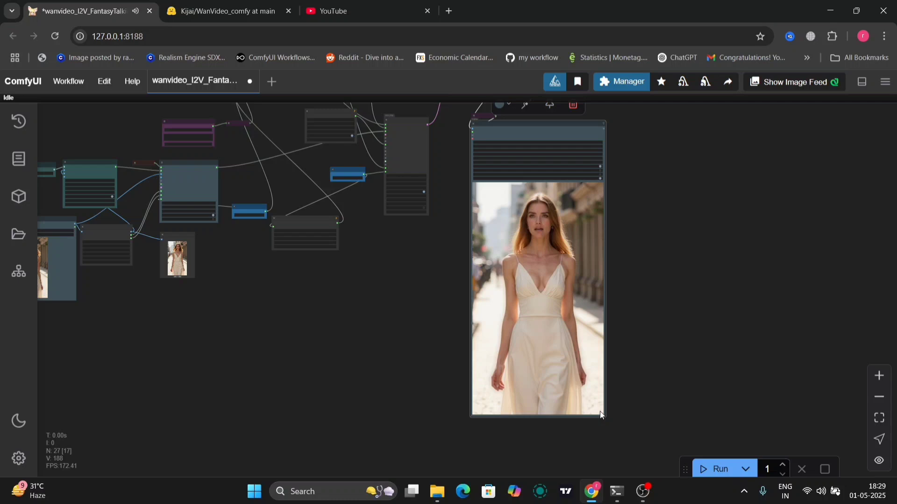
pyautogui.scroll(5, 639, 251)
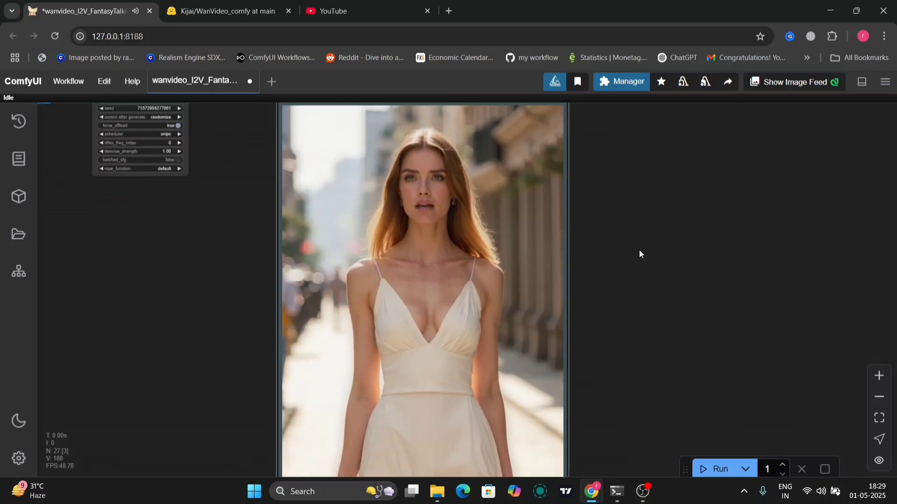